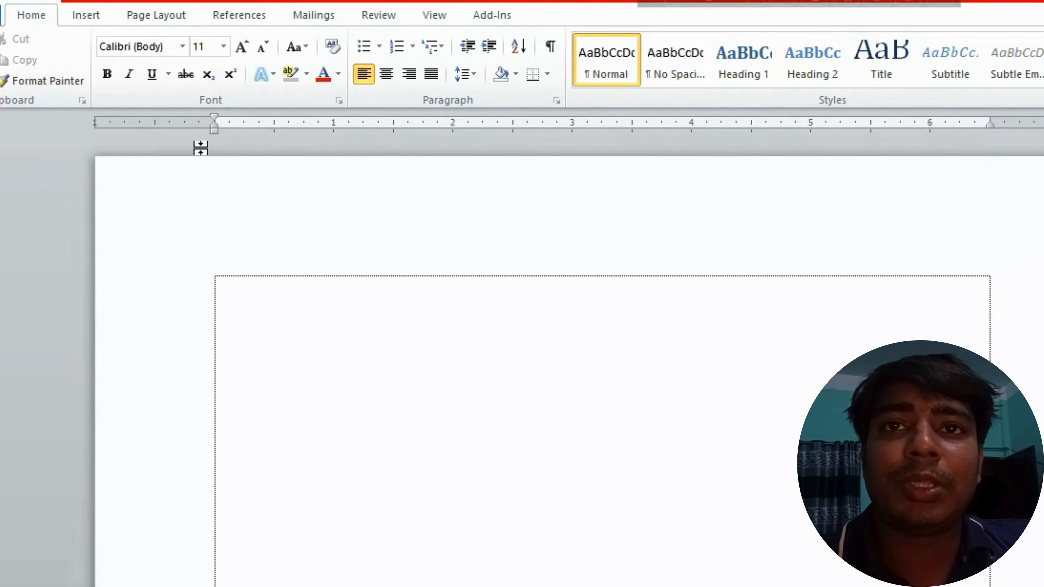
# - Split the blank page into three equal columns
pyautogui.click(152, 17)
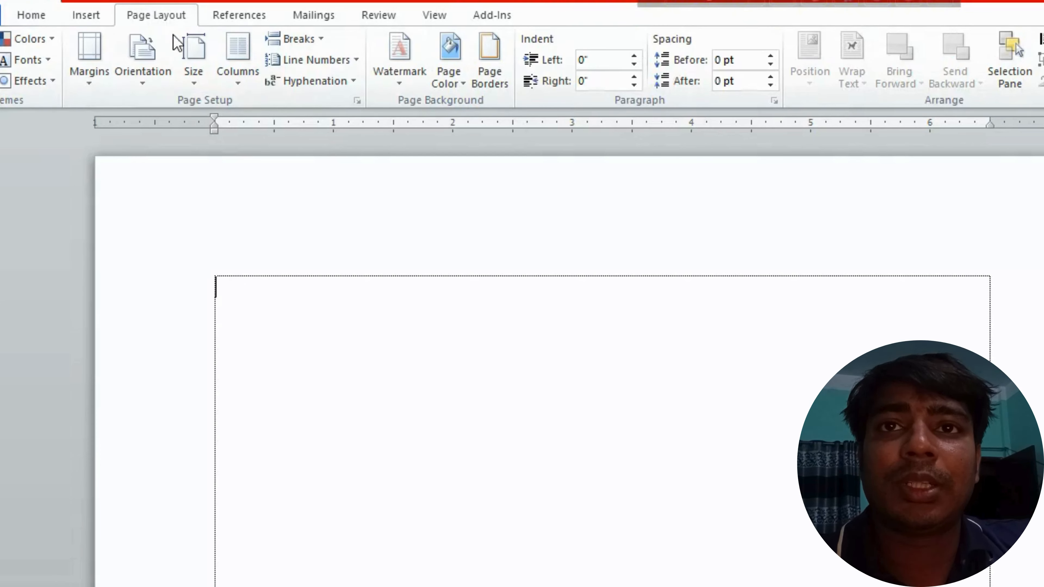
pyautogui.click(242, 76)
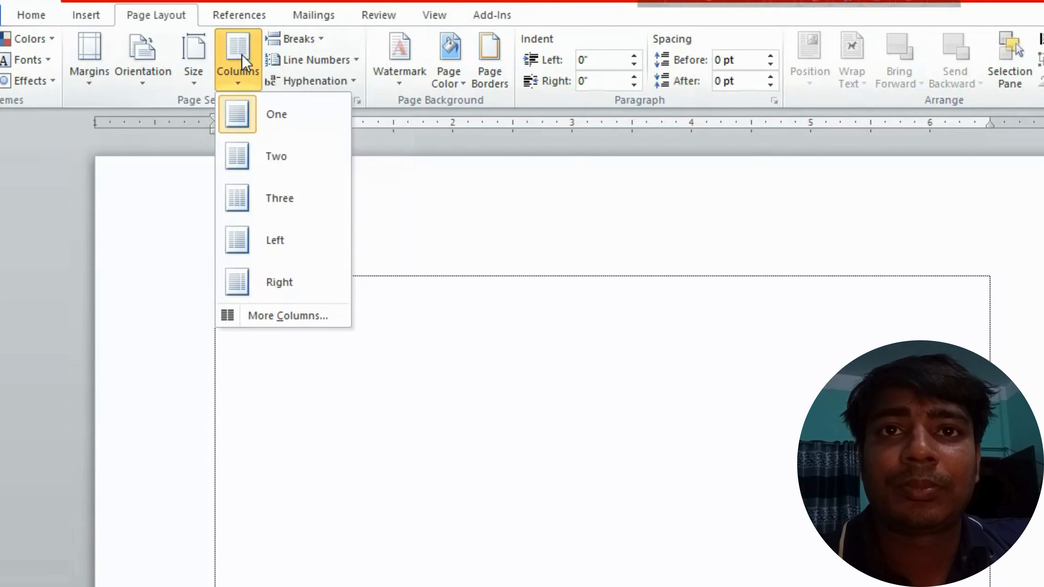
pyautogui.click(272, 202)
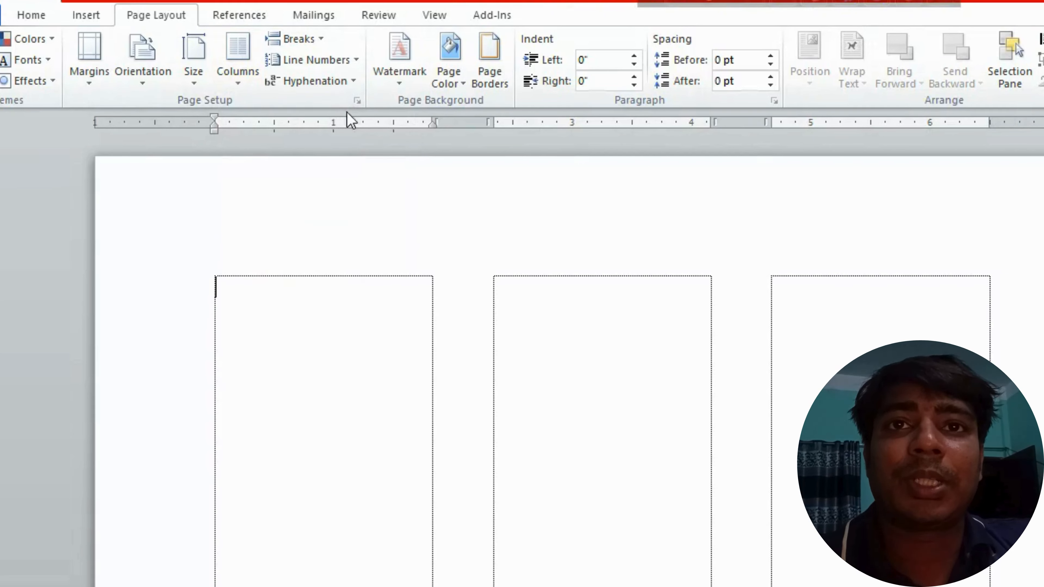
# - Set the top, bottom, left and right page margins to 0.5 inch
pyautogui.click(357, 101)
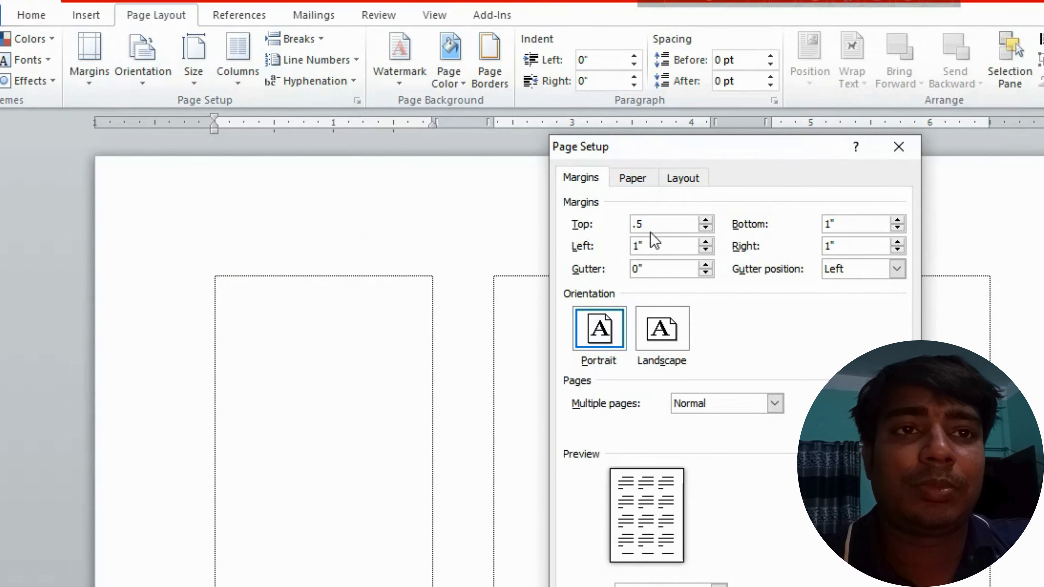
pyautogui.write('.5')
pyautogui.press('Tab')
pyautogui.write('.5')
pyautogui.press('Tab')
pyautogui.write('.')
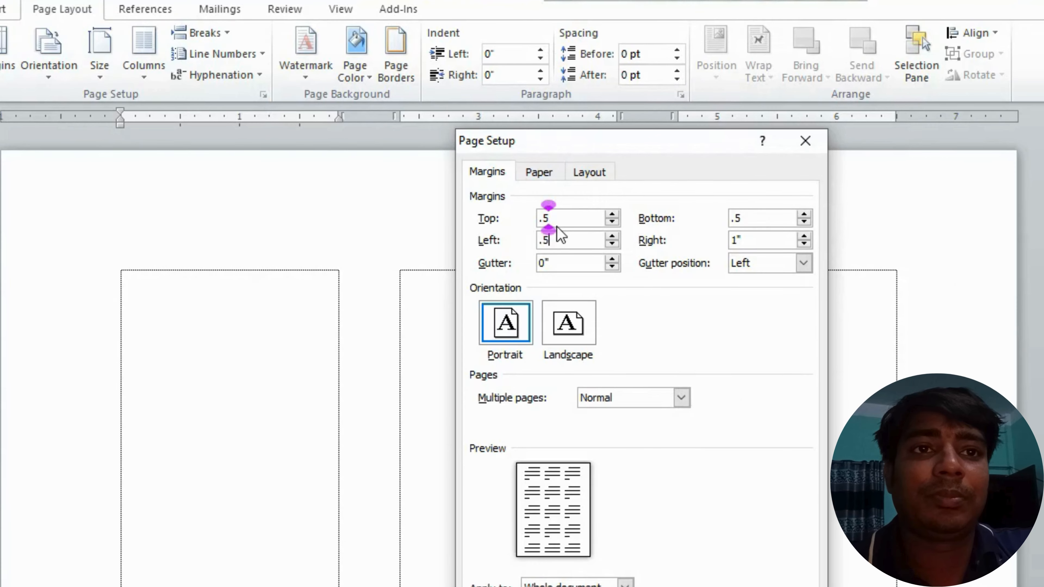
pyautogui.write('5')
pyautogui.press('Tab')
pyautogui.write('.5')
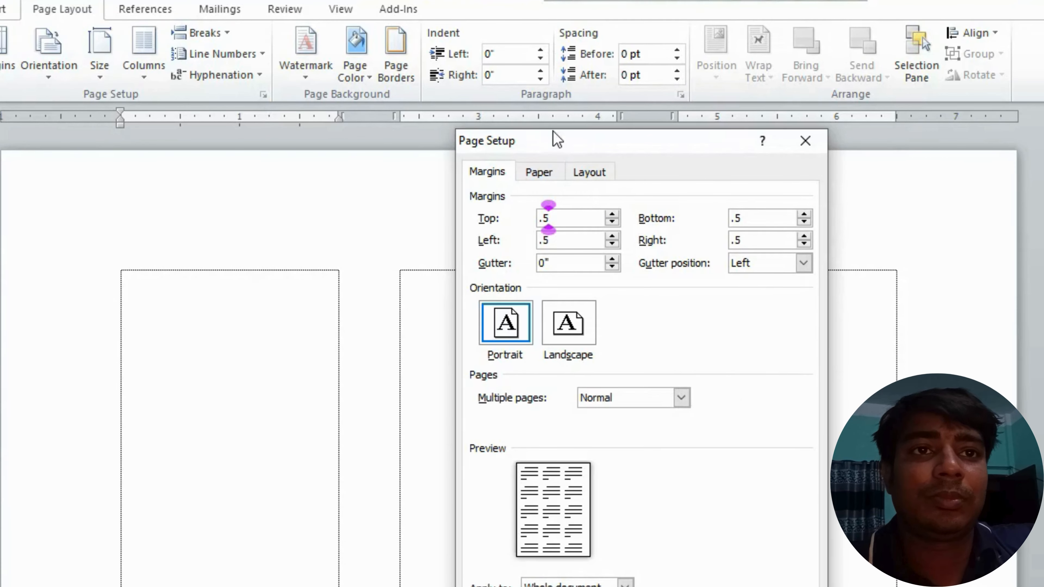
# - Set the paper size to A4 and apply the page setup
pyautogui.click(536, 171)
pyautogui.click(597, 219)
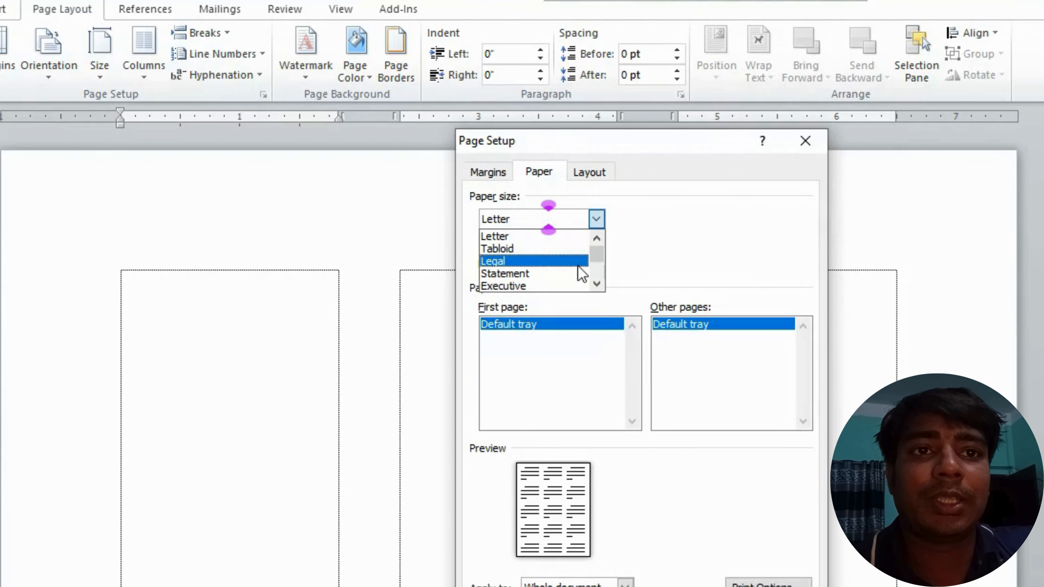
pyautogui.click(597, 284)
pyautogui.click(597, 284)
pyautogui.click(534, 274)
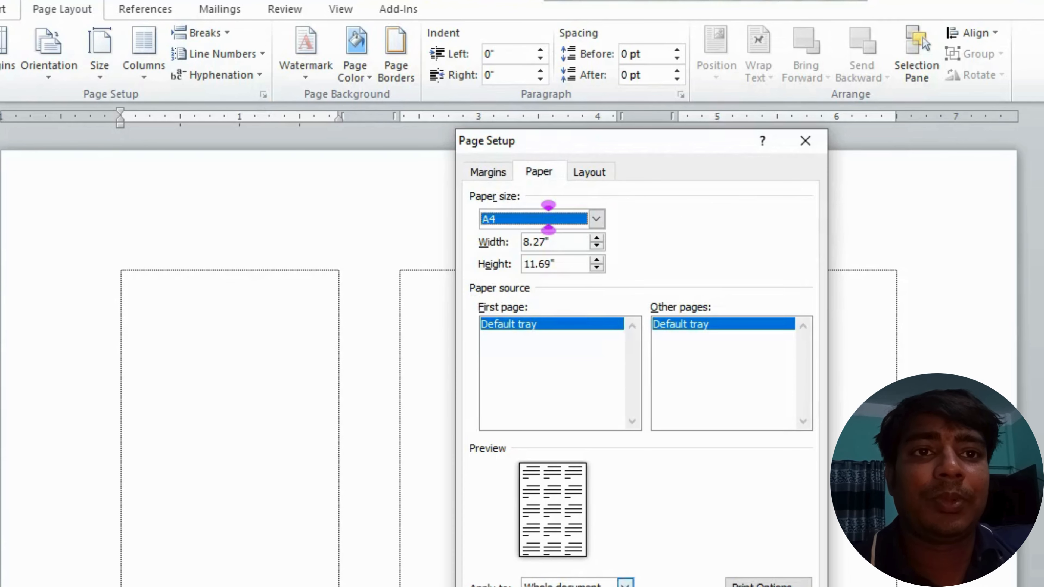
pyautogui.press('Return')
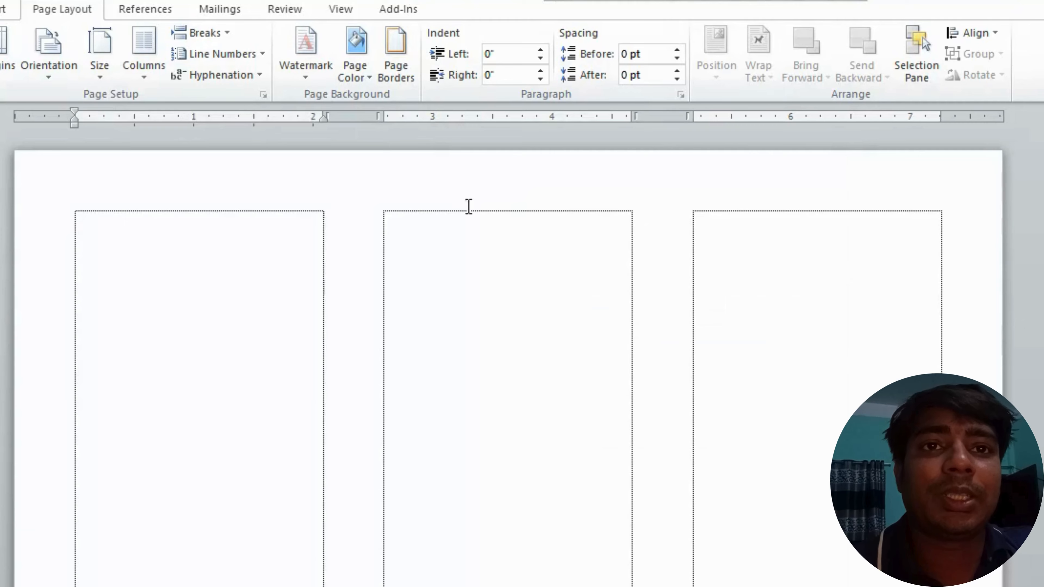
# - Add a centered page header reading "Answer Sheet" and make its text larger and bold
pyautogui.doubleClick(490, 176)
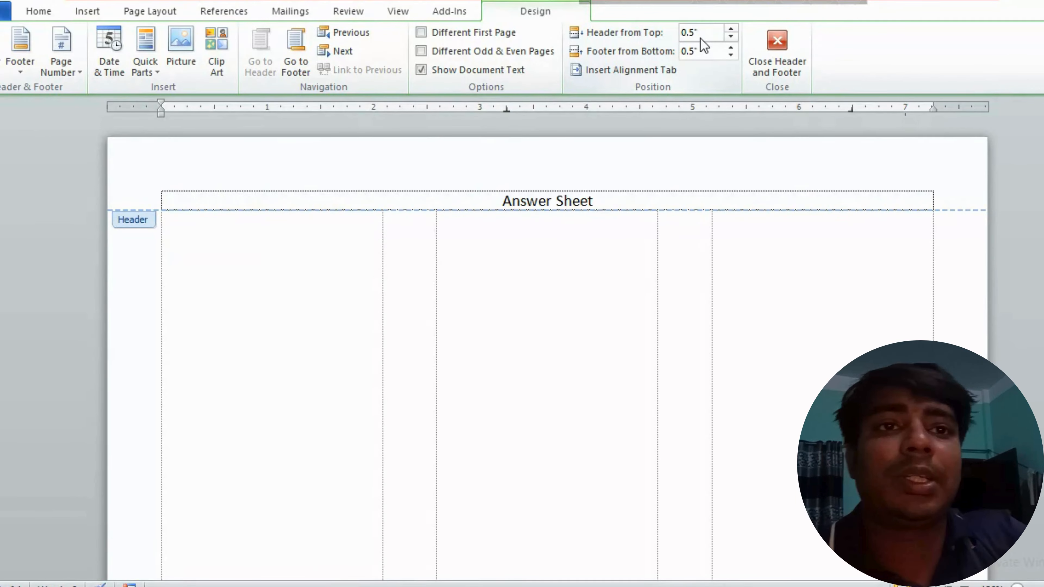
pyautogui.doubleClick(308, 322)
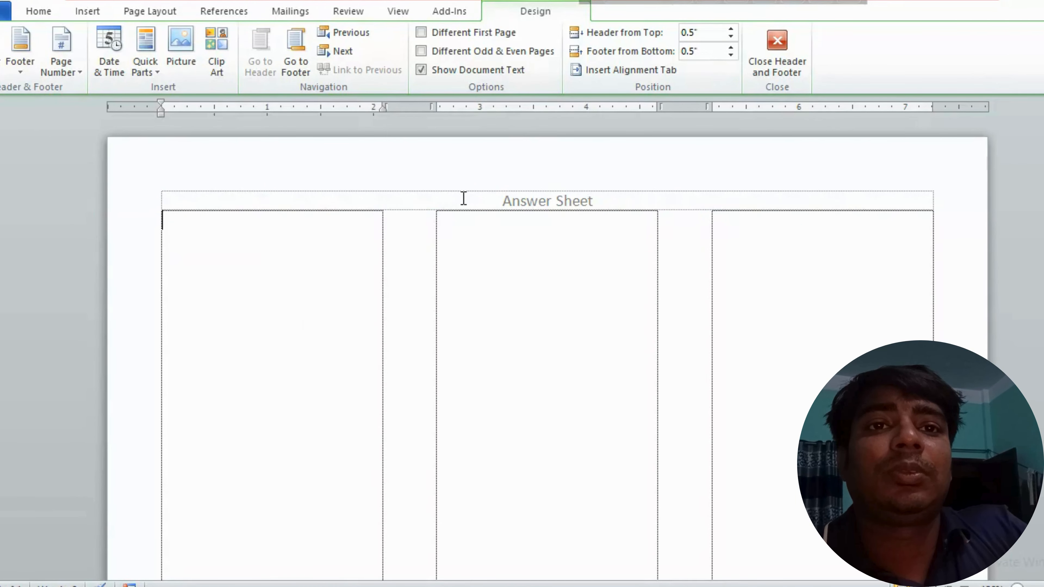
pyautogui.doubleClick(570, 197)
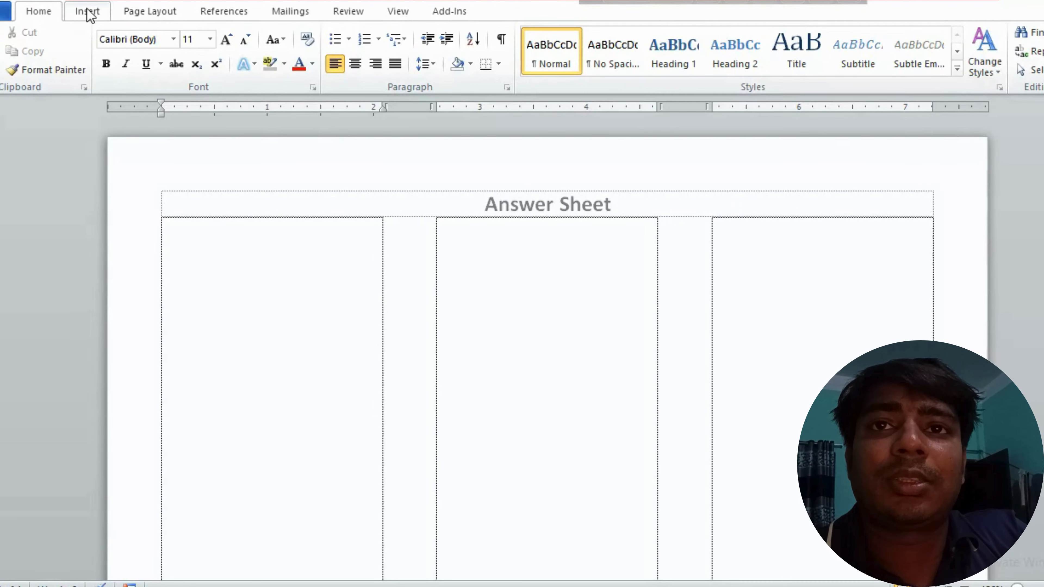
pyautogui.click(87, 12)
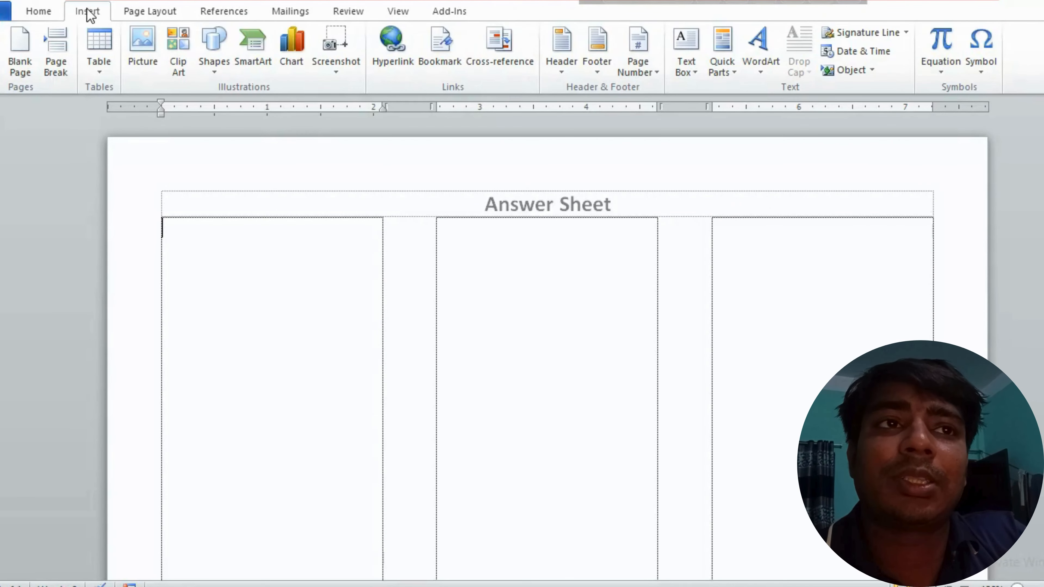
pyautogui.click(181, 233)
pyautogui.write('1.')
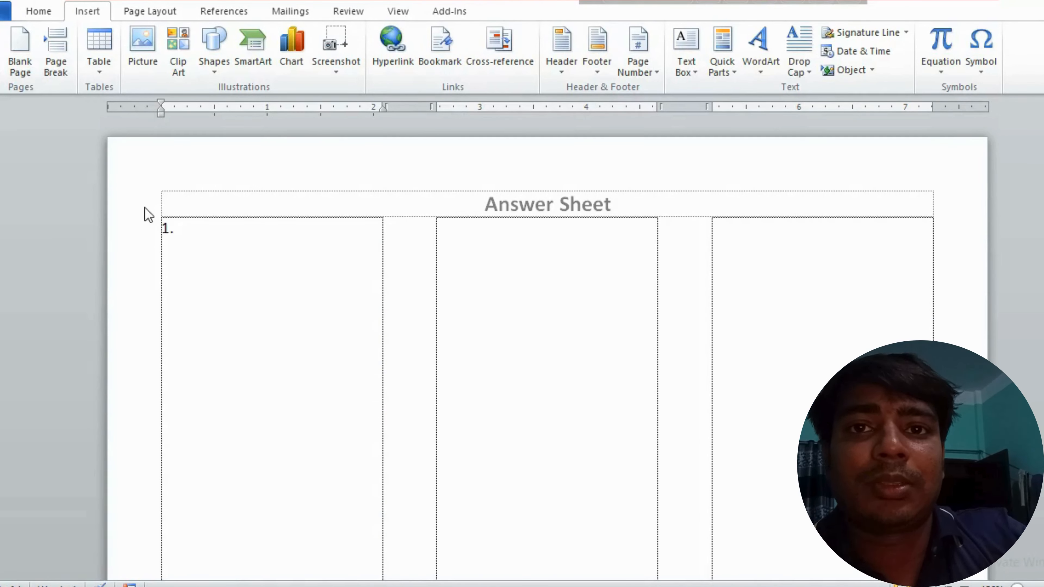
pyautogui.click(142, 235)
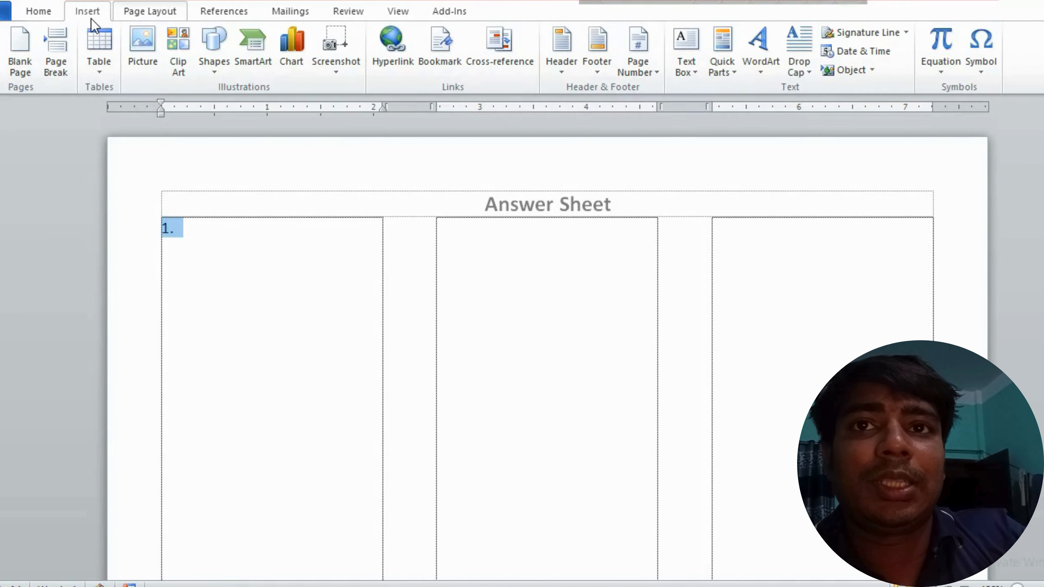
pyautogui.click(34, 16)
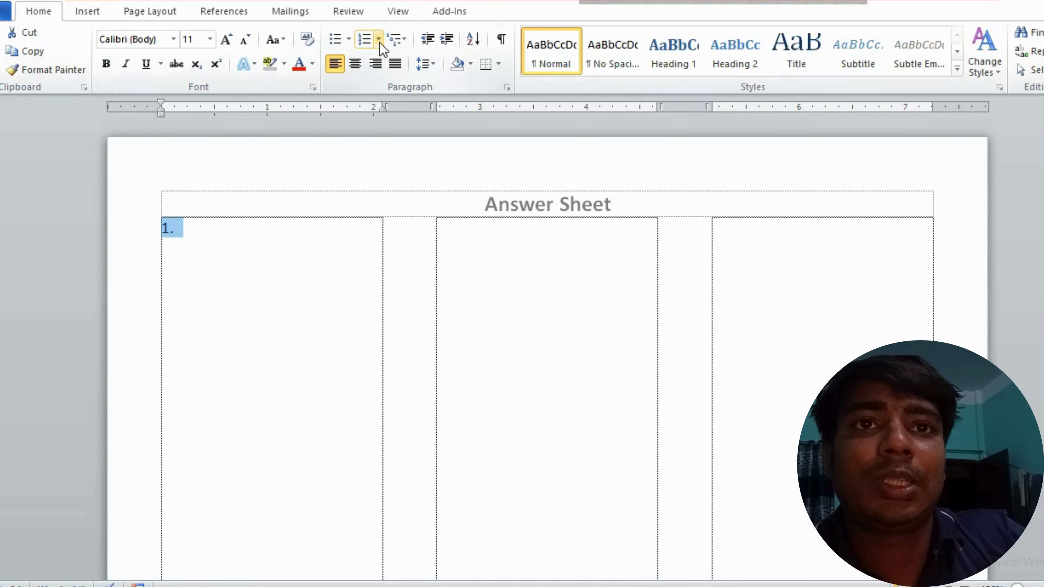
pyautogui.press('Delete')
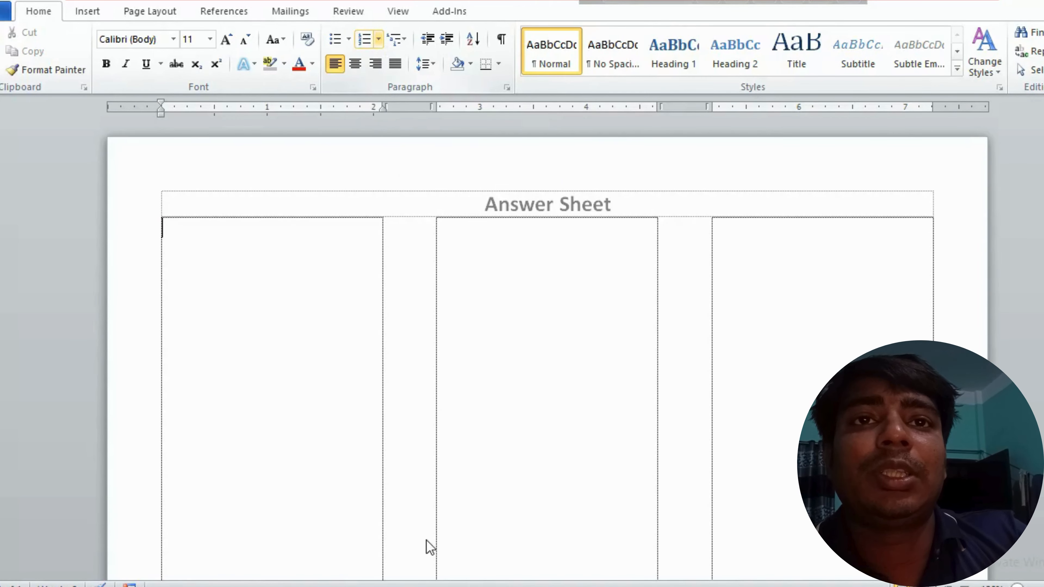
# - Start a numbered list in the first column and reduce its hanging indent to about 0.25 inch
pyautogui.click(365, 39)
pyautogui.moveTo(213, 115); pyautogui.dragTo(185, 118)
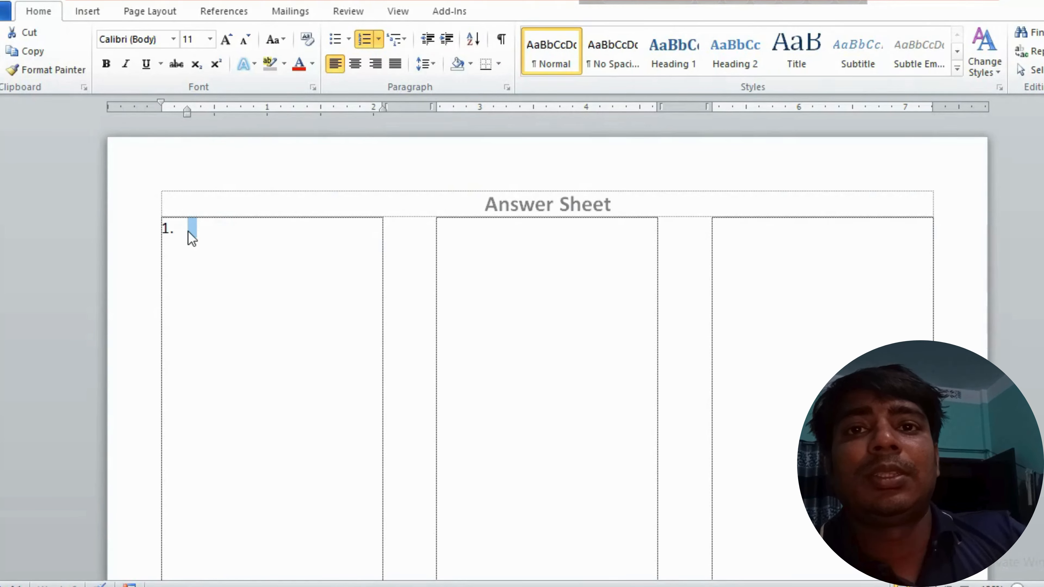
pyautogui.click(195, 227)
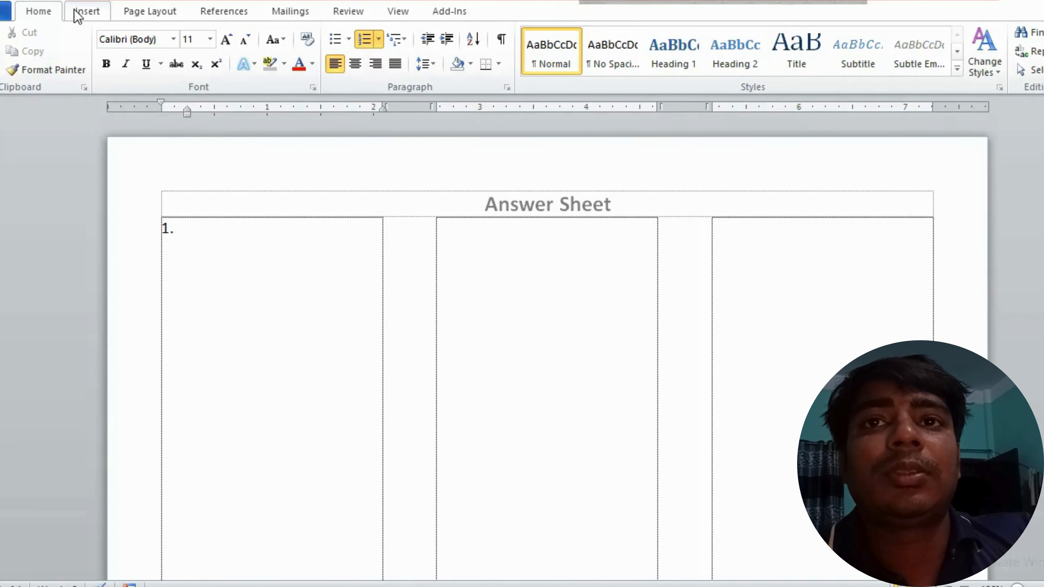
# - Open the full symbol picker for list item 1 and set its font to MS Gothic
pyautogui.click(88, 17)
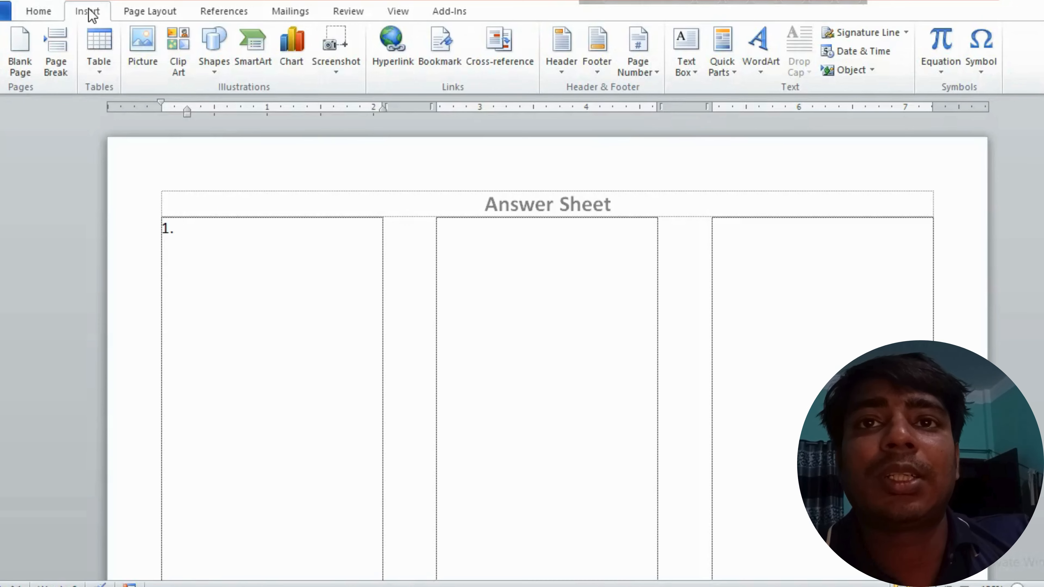
pyautogui.click(982, 75)
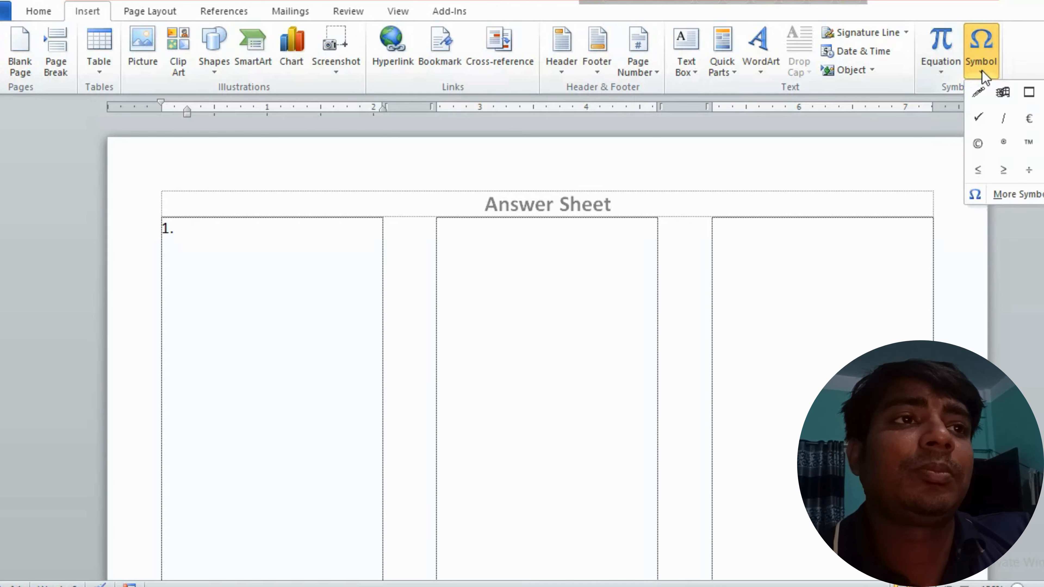
pyautogui.click(1027, 205)
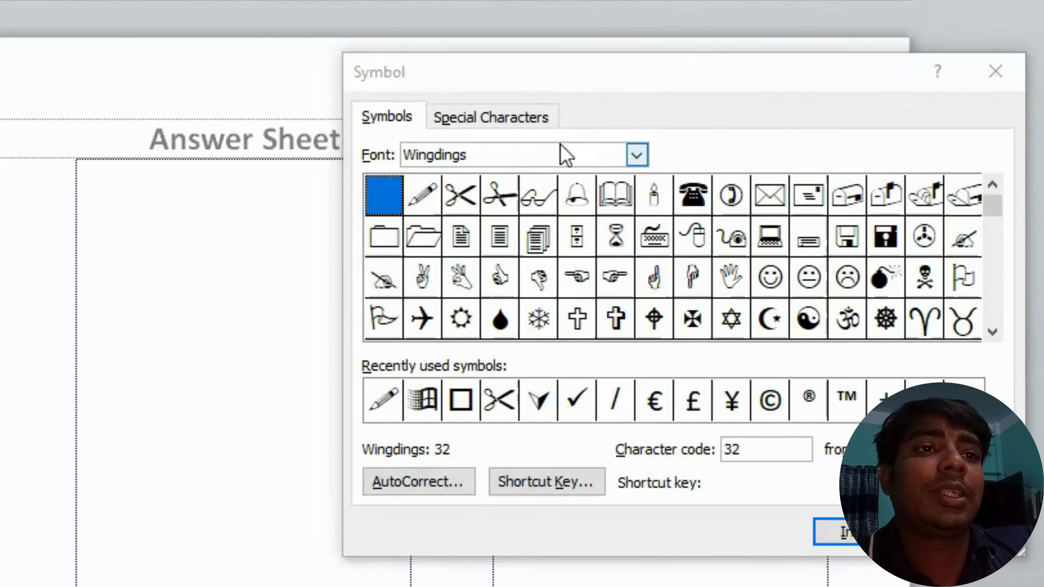
pyautogui.click(637, 155)
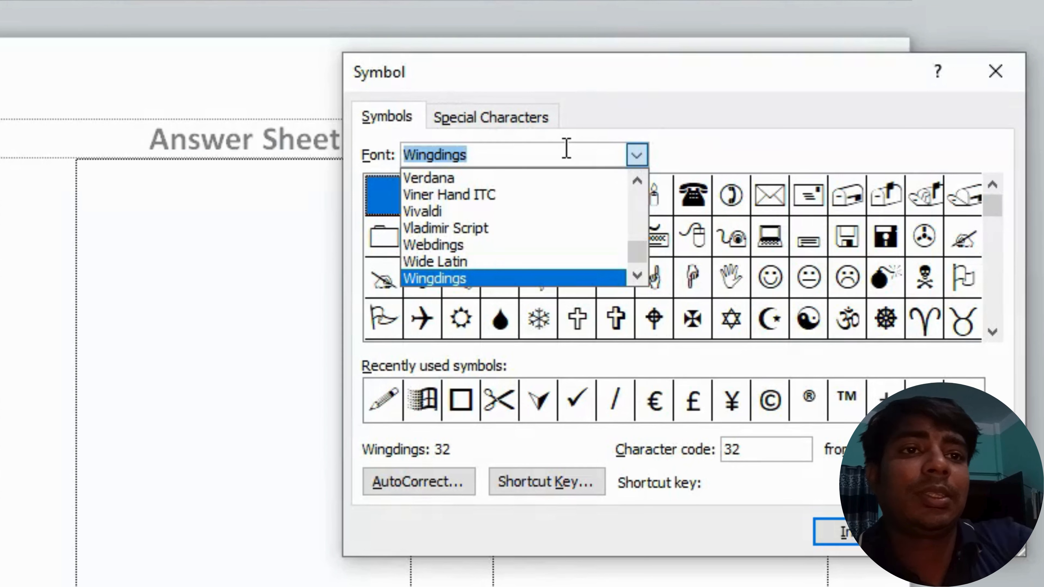
pyautogui.write('M')
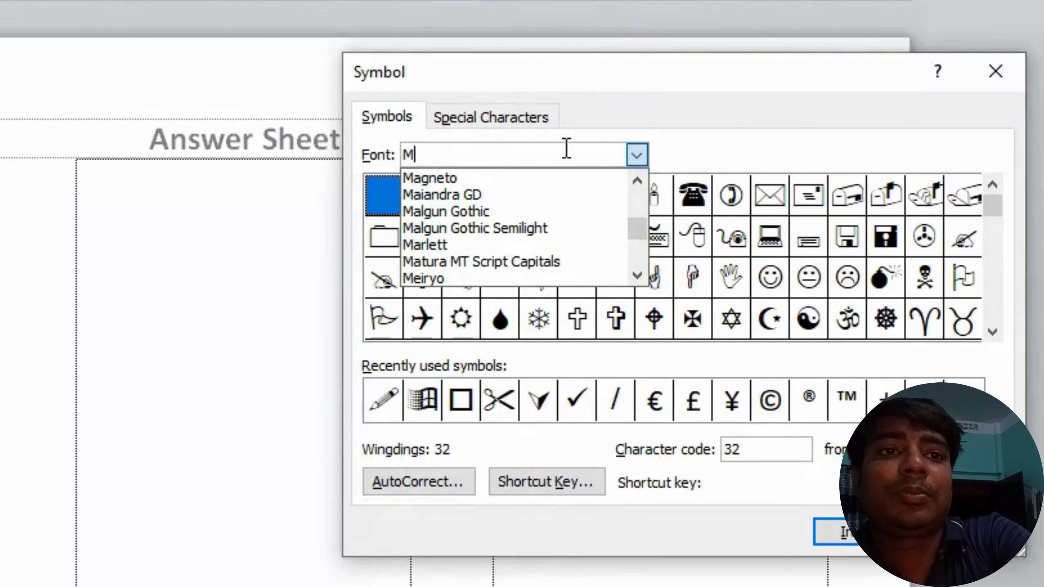
pyautogui.write('s')
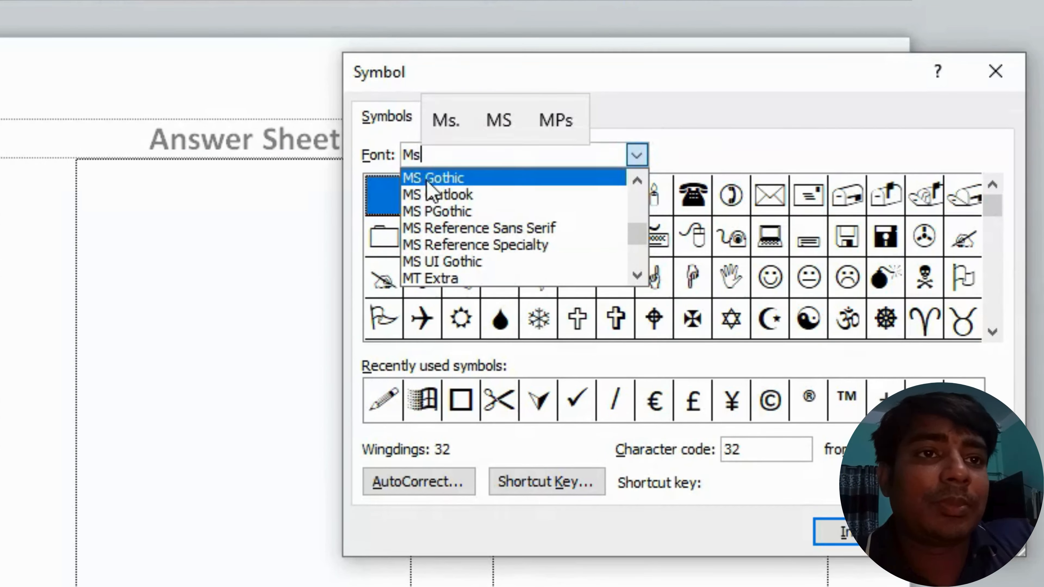
pyautogui.click(475, 180)
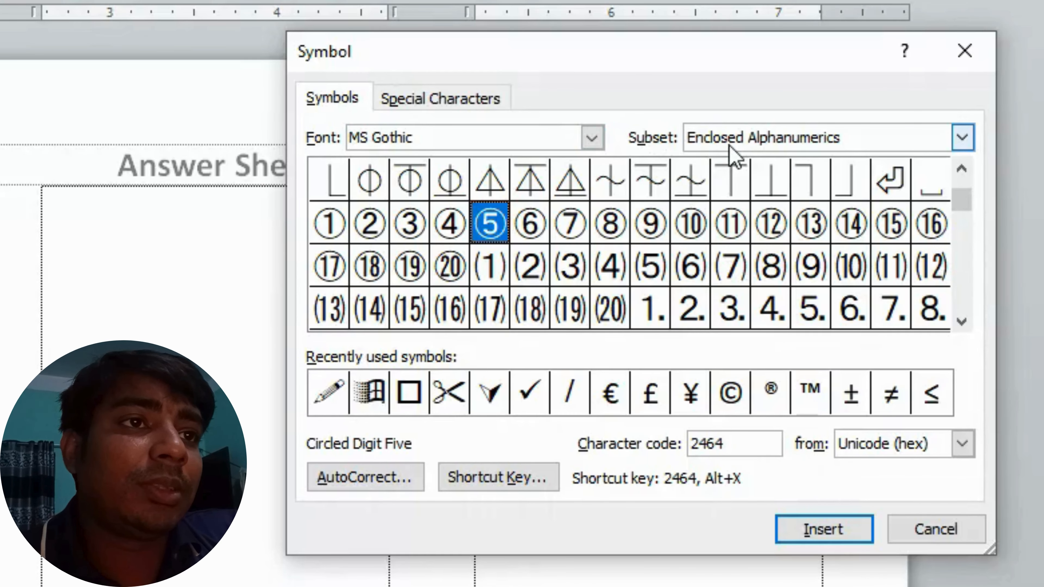
# - Insert the circled small letter a from the Enclosed Alphanumerics subset into list item 1
pyautogui.click(964, 140)
pyautogui.click(965, 140)
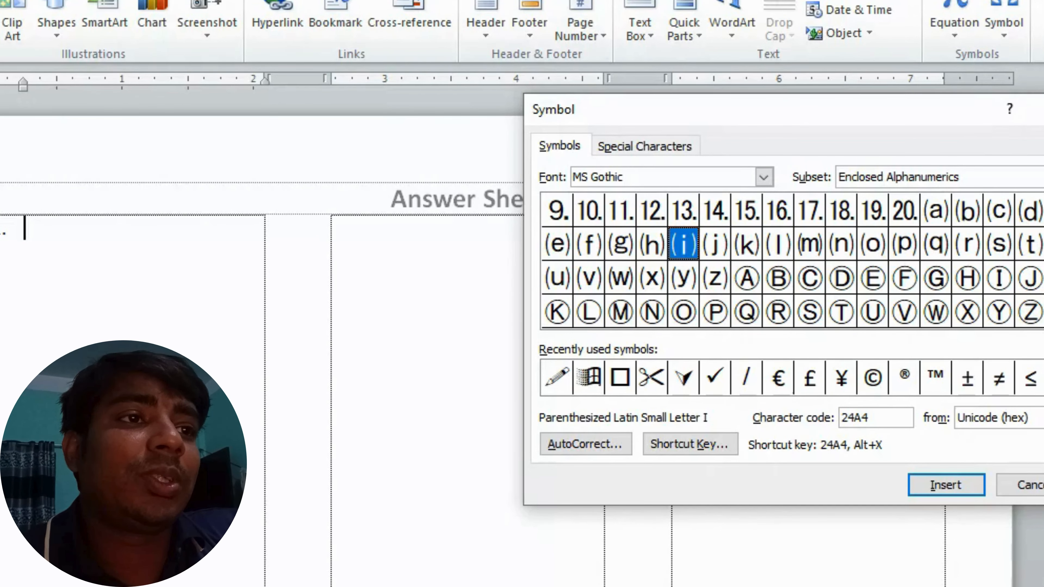
pyautogui.scroll(-2, 781, 279)
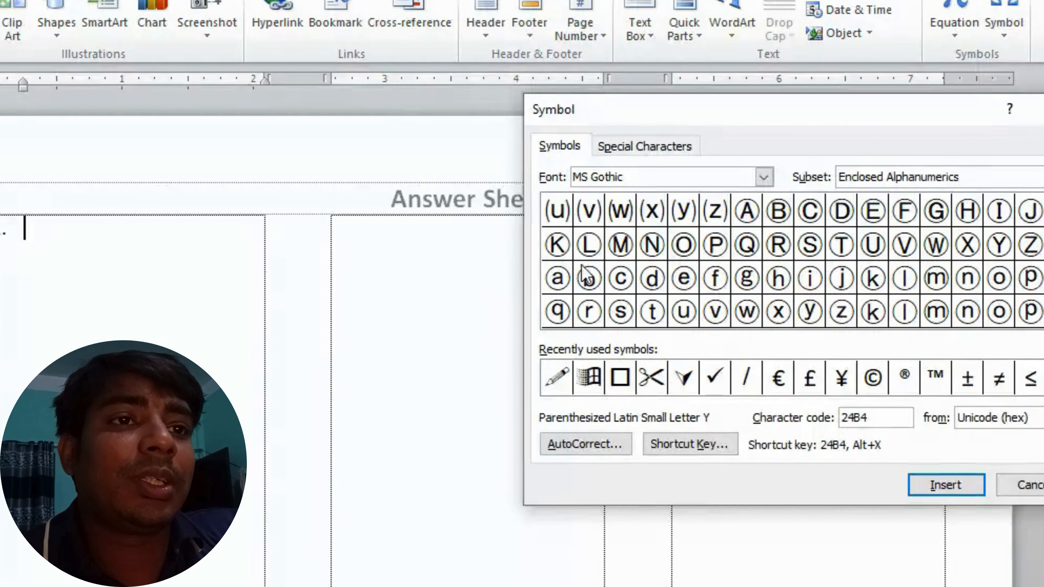
pyautogui.press('Down')
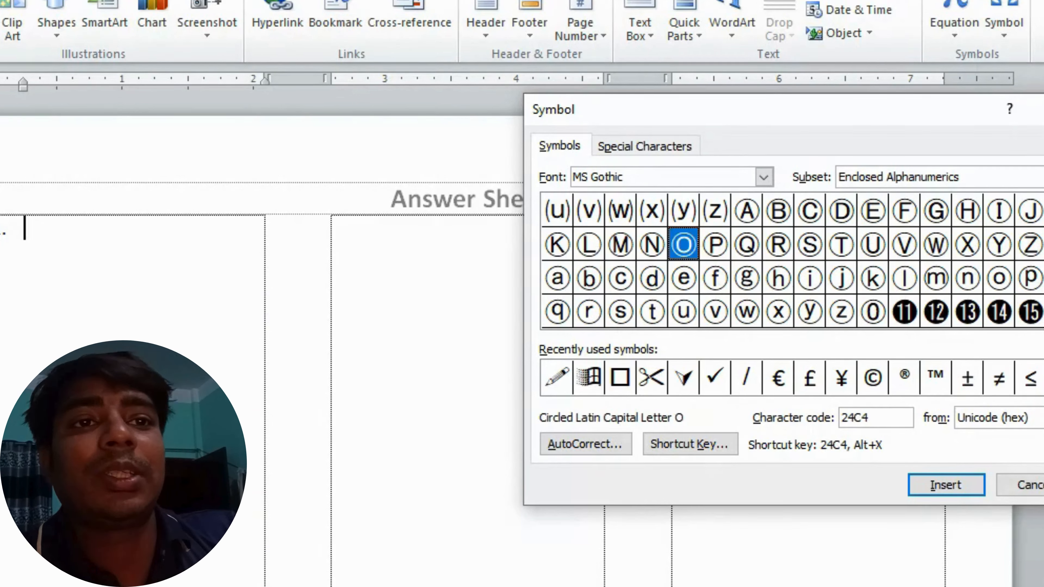
pyautogui.click(38, 229)
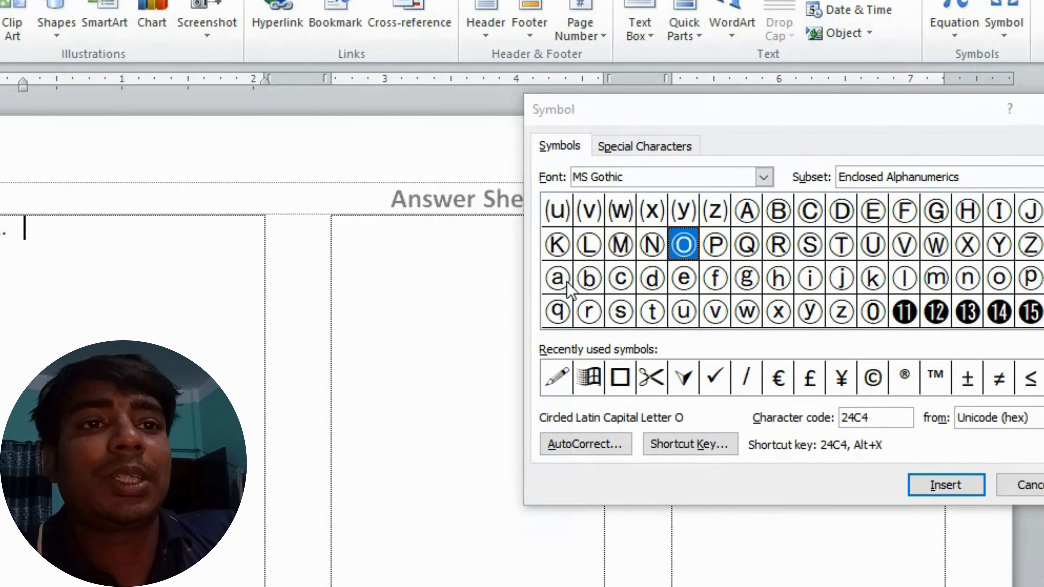
pyautogui.click(559, 279)
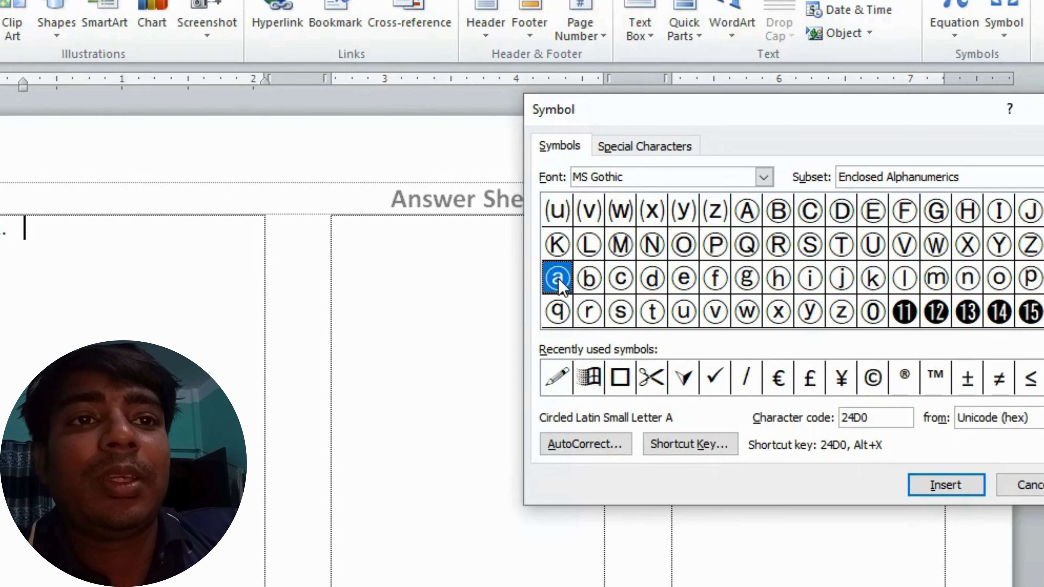
pyautogui.click(947, 488)
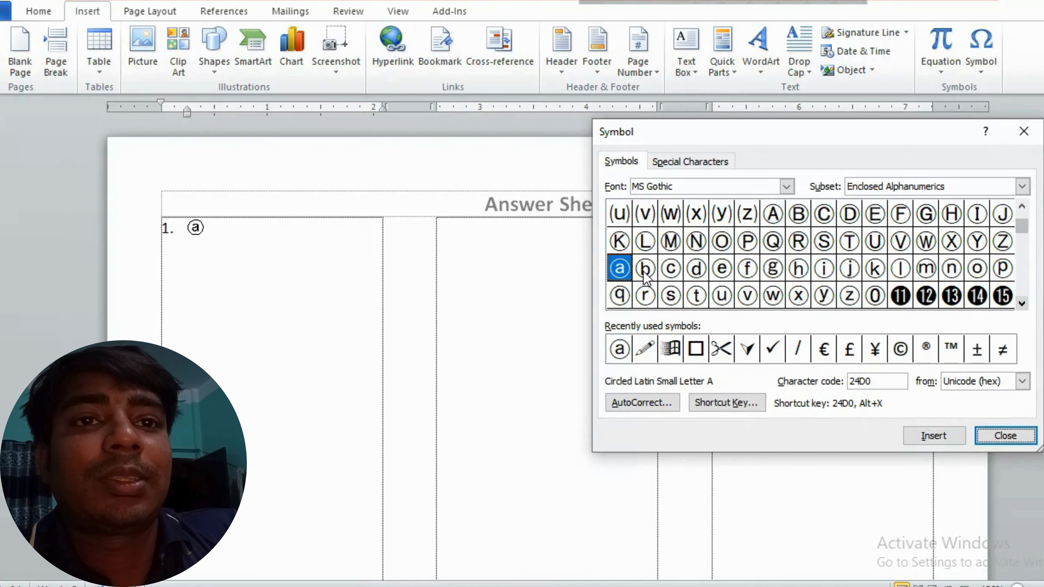
# - Complete list item 1 with circled b, c and d, and color all four answer options red
pyautogui.click(222, 231)
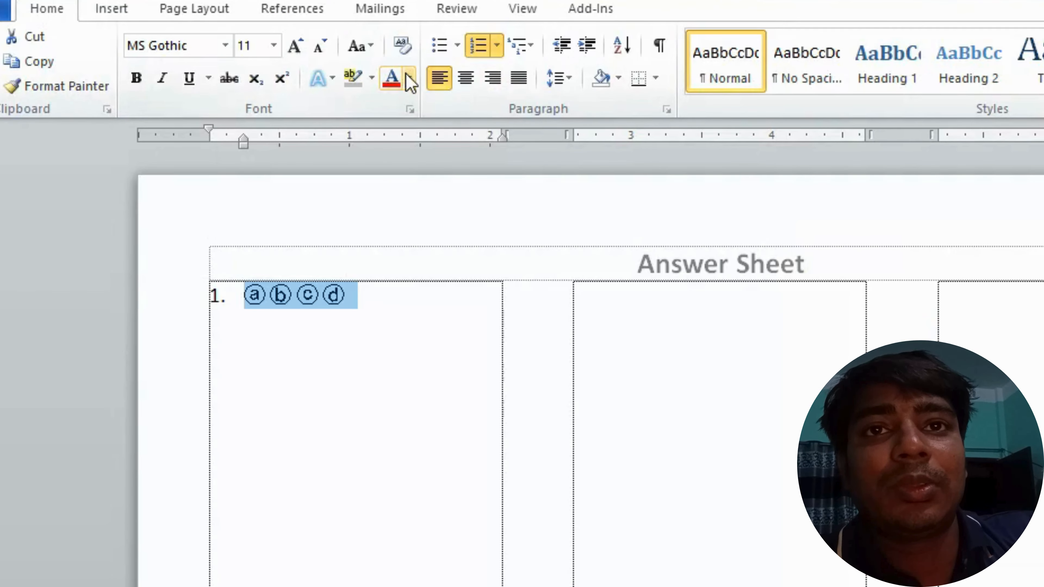
pyautogui.click(389, 78)
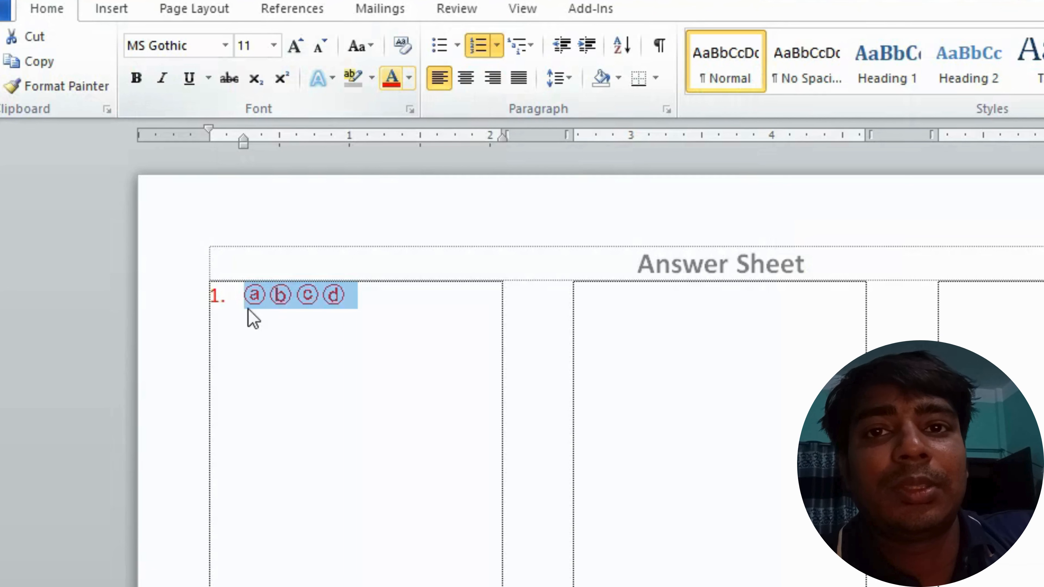
pyautogui.click(376, 290)
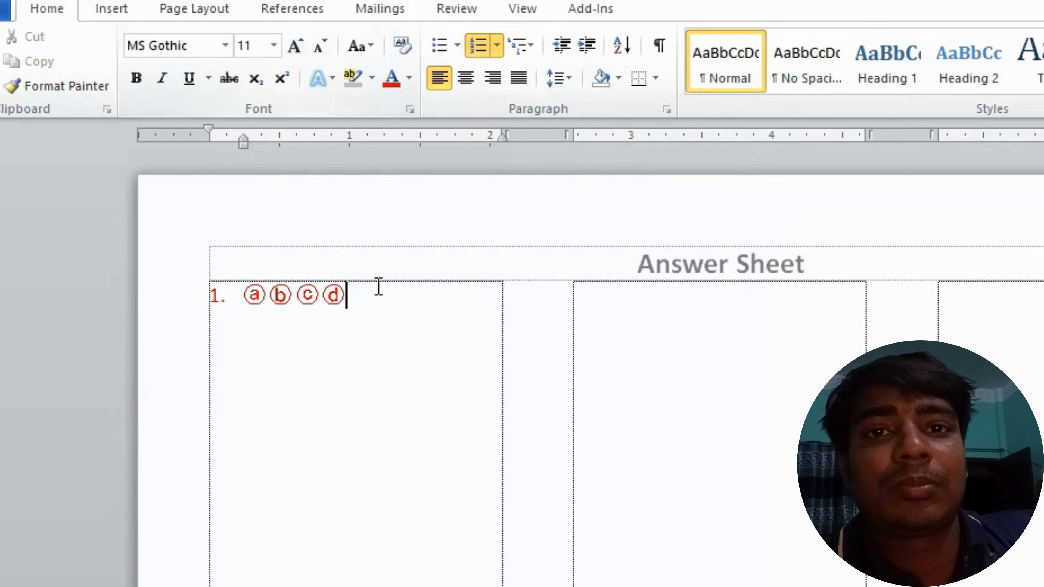
# - Copy the circled a, b, c, d options from list item 1 and paste them into a new list item 2
pyautogui.moveTo(372, 288); pyautogui.dragTo(205, 282)
pyautogui.click(406, 298)
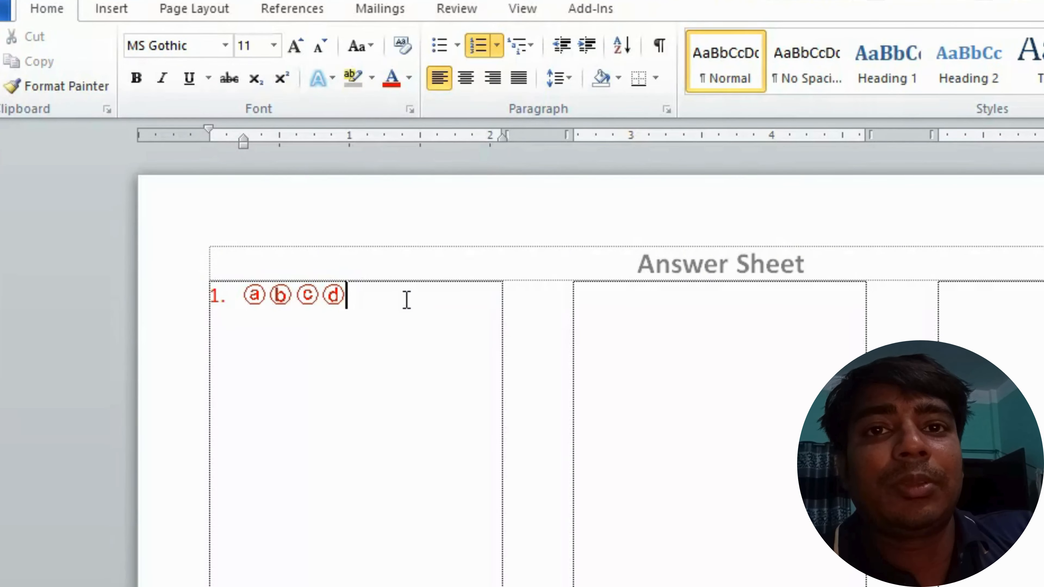
pyautogui.moveTo(373, 288); pyautogui.dragTo(252, 306)
pyautogui.hotkey('ctrl', 'c')
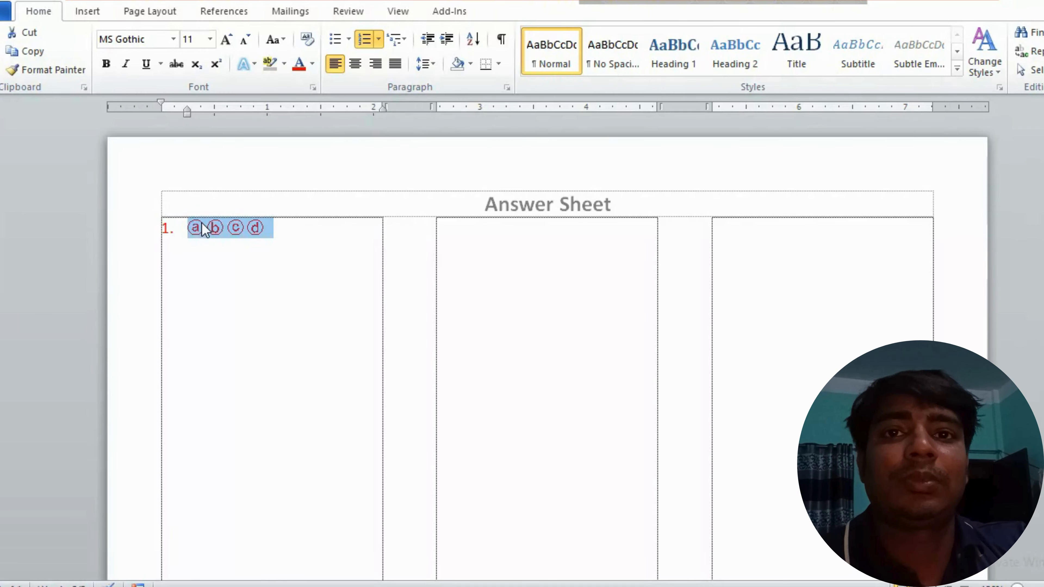
pyautogui.click(307, 239)
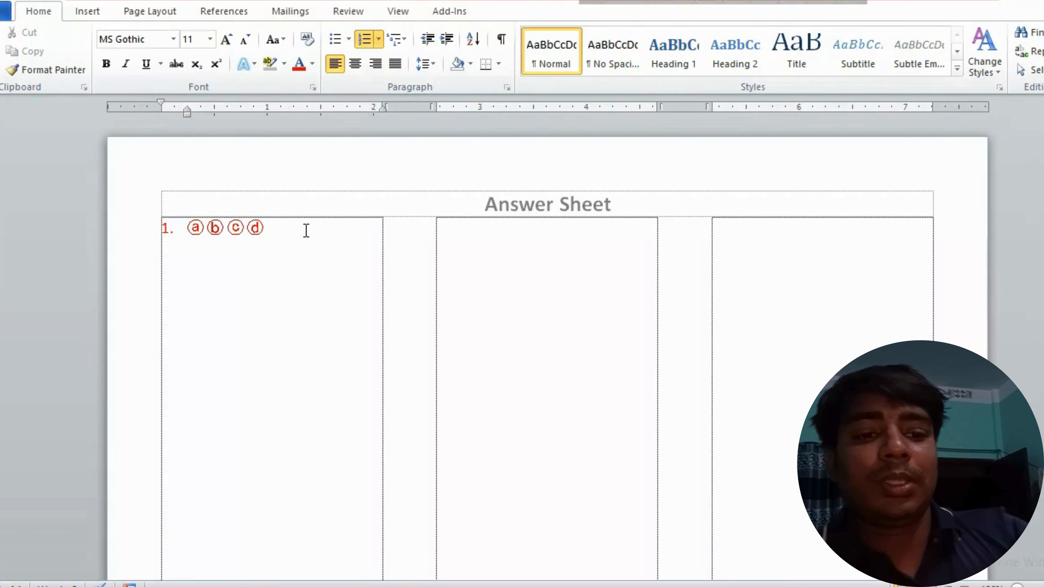
pyautogui.press('Return')
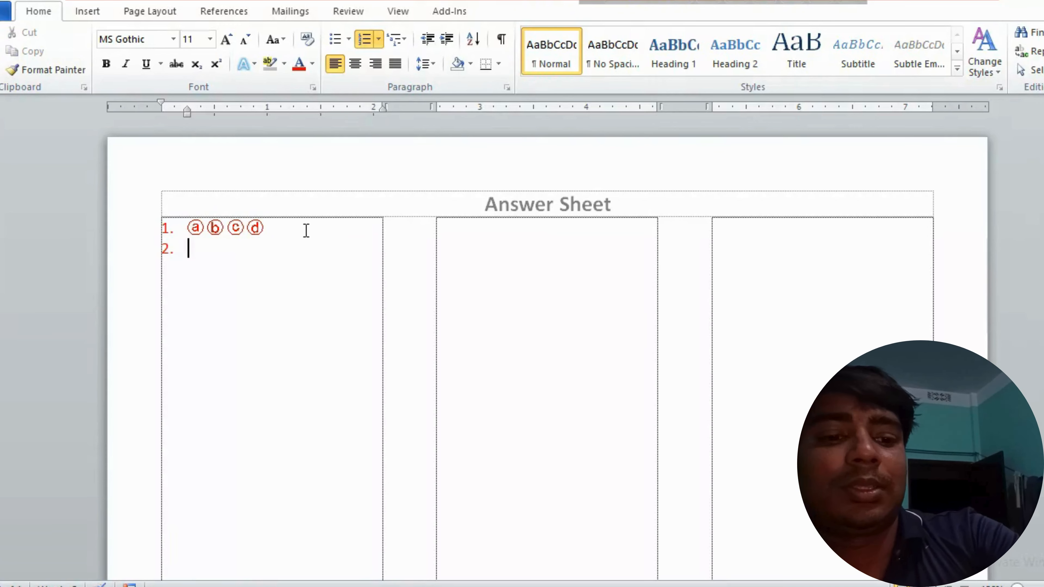
pyautogui.hotkey('ctrl', 'v')
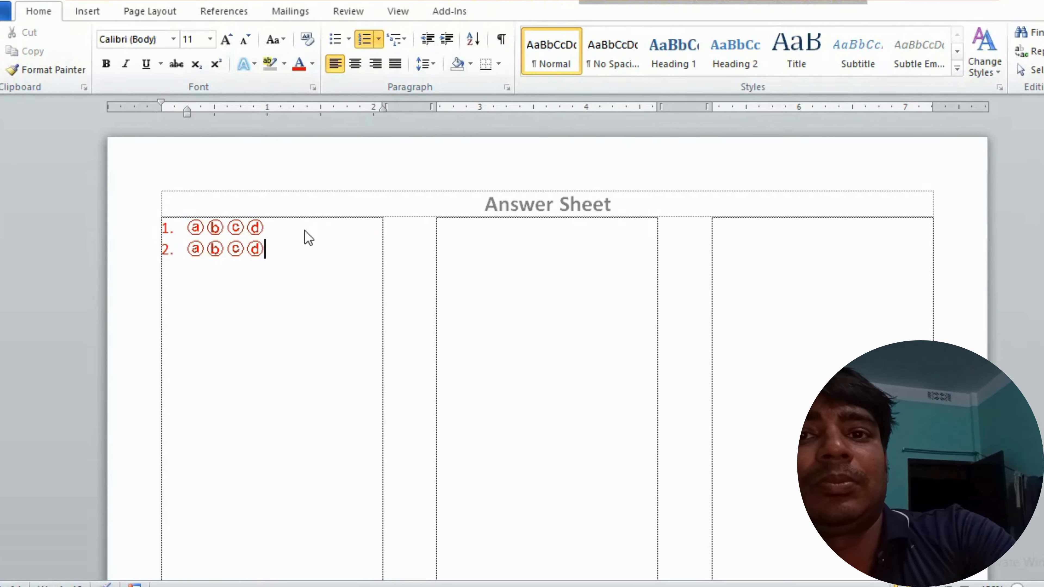
# - Fill the rest of the first column by pasting the copied circled options into new numbered items 3 through 52
pyautogui.press('Return')
pyautogui.hotkey('ctrl', 'v')
pyautogui.press('Return')
pyautogui.hotkey('ctrl', 'v')
pyautogui.press('Return')
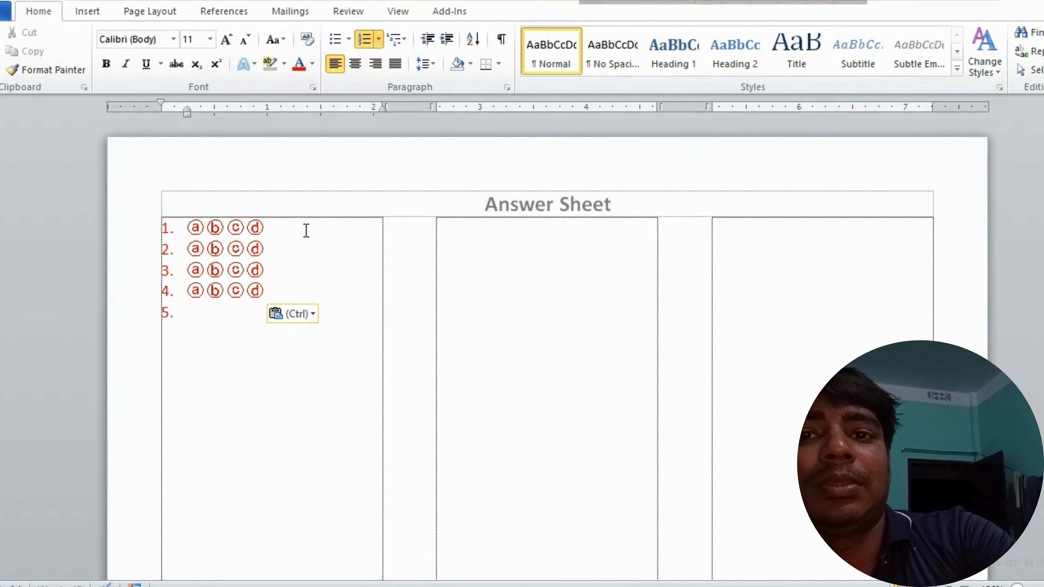
pyautogui.hotkey('ctrl', 'v')
pyautogui.press('Return')
pyautogui.hotkey('ctrl', 'v')
pyautogui.press('Return')
pyautogui.hotkey('ctrl', 'v')
pyautogui.press('Return')
pyautogui.hotkey('ctrl', 'v')
pyautogui.press('Return')
pyautogui.hotkey('ctrl', 'v')
pyautogui.press('Return')
pyautogui.hotkey('ctrl', 'v')
pyautogui.press('Return')
pyautogui.hotkey('ctrl', 'v')
pyautogui.press('Return')
pyautogui.hotkey('ctrl', 'v')
pyautogui.press('Return')
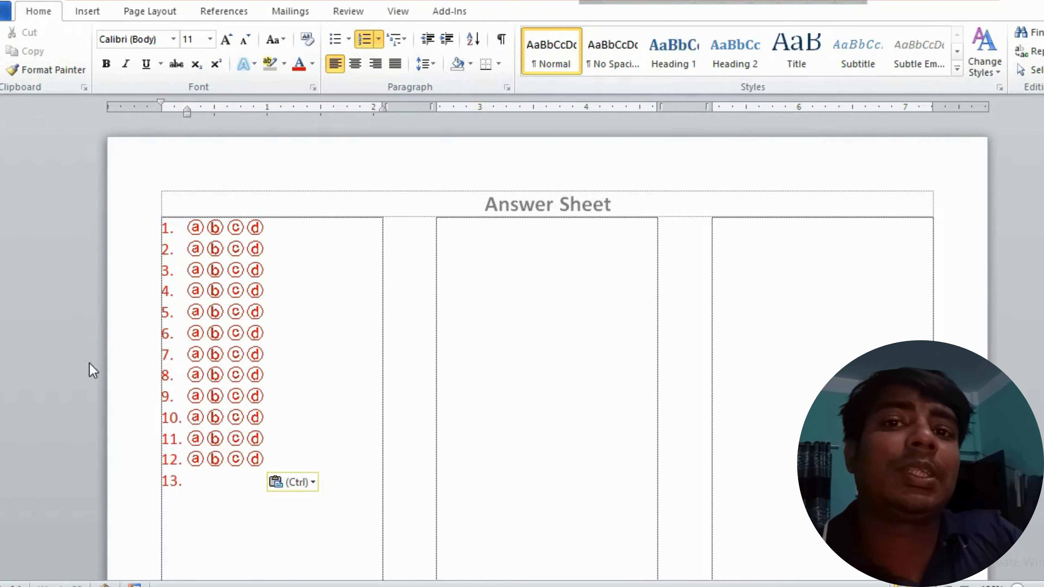
pyautogui.hotkey('ctrl', 'v')
pyautogui.press('Return')
pyautogui.hotkey('ctrl', 'v')
pyautogui.press('Return')
pyautogui.hotkey('ctrl', 'v')
pyautogui.press('Return')
pyautogui.hotkey('ctrl', 'v')
pyautogui.press('Return')
pyautogui.hotkey('ctrl', 'v')
pyautogui.press('Return')
pyautogui.hotkey('ctrl', 'v')
pyautogui.press('Return')
pyautogui.hotkey('ctrl', 'v')
pyautogui.press('Return')
pyautogui.hotkey('ctrl', 'v')
pyautogui.press('Return')
pyautogui.hotkey('ctrl', 'v')
pyautogui.press('Return')
pyautogui.hotkey('ctrl', 'v')
pyautogui.press('Return')
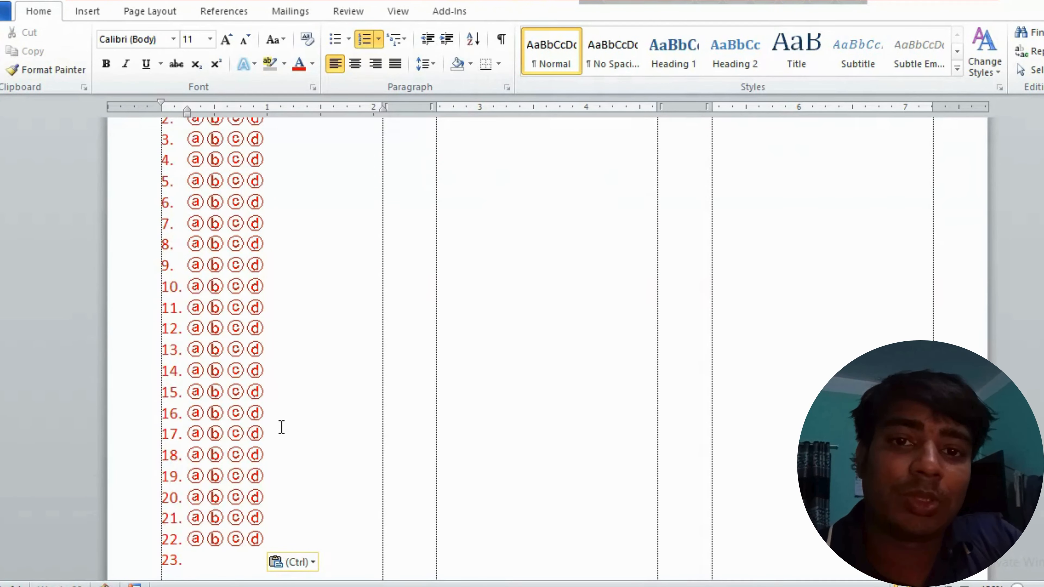
pyautogui.hotkey('ctrl', 'v')
pyautogui.press('Return')
pyautogui.hotkey('ctrl', 'v')
pyautogui.press('Return')
pyautogui.hotkey('ctrl', 'v')
pyautogui.press('Return')
pyautogui.hotkey('ctrl', 'v')
pyautogui.press('Return')
pyautogui.hotkey('ctrl', 'v')
pyautogui.press('Return')
pyautogui.hotkey('ctrl', 'v')
pyautogui.press('Return')
pyautogui.hotkey('ctrl', 'v')
pyautogui.press('Return')
pyautogui.hotkey('ctrl', 'v')
pyautogui.press('Return')
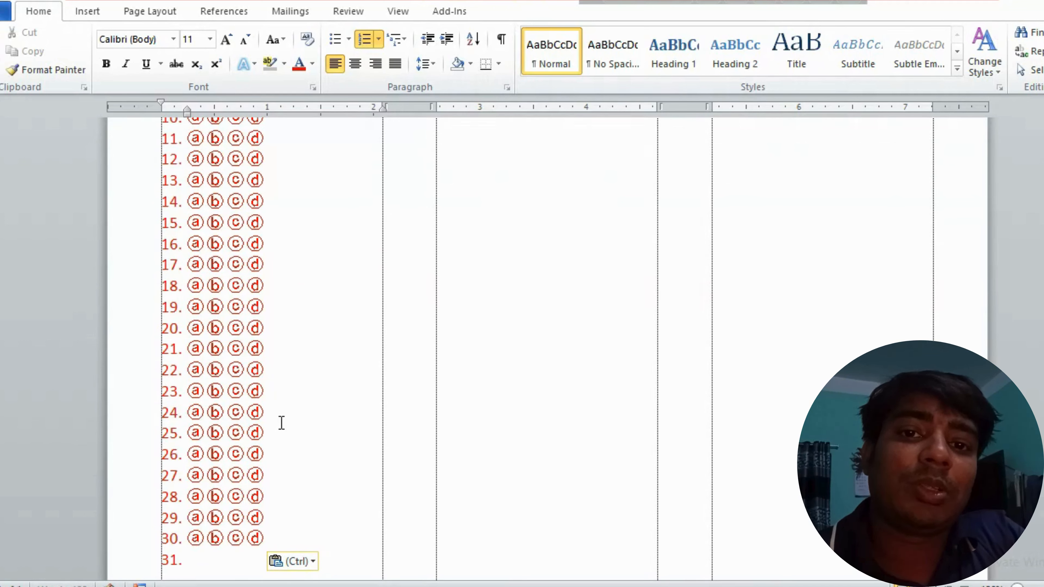
pyautogui.hotkey('ctrl', 'v')
pyautogui.press('Return')
pyautogui.hotkey('ctrl', 'v')
pyautogui.press('Return')
pyautogui.hotkey('ctrl', 'v')
pyautogui.press('Return')
pyautogui.hotkey('ctrl', 'v')
pyautogui.press('Return')
pyautogui.hotkey('ctrl', 'v')
pyautogui.press('Return')
pyautogui.hotkey('ctrl', 'v')
pyautogui.press('Return')
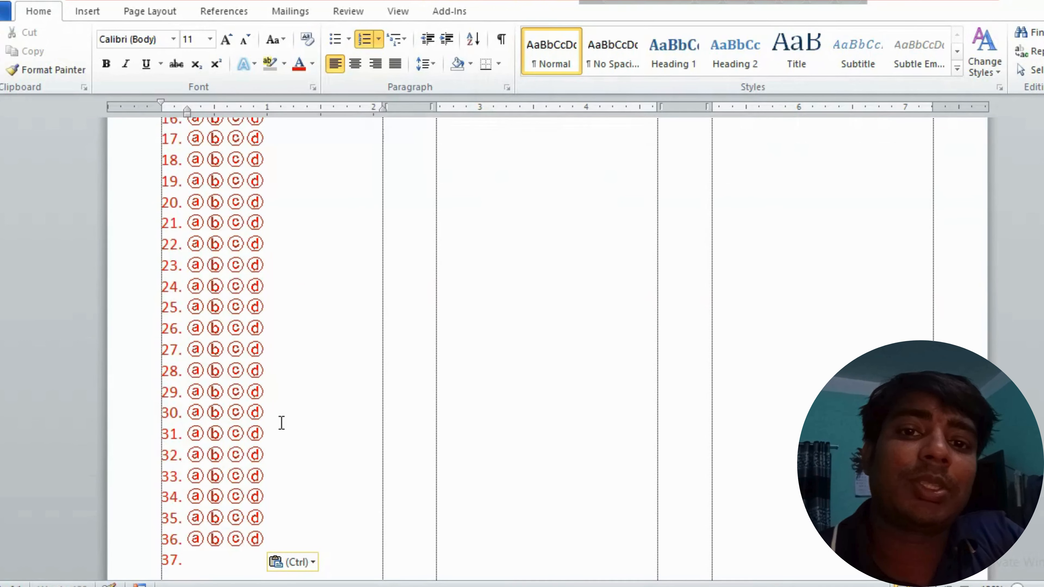
pyautogui.hotkey('ctrl', 'v')
pyautogui.press('Return')
pyautogui.hotkey('ctrl', 'v')
pyautogui.press('Return')
pyautogui.hotkey('ctrl', 'v')
pyautogui.press('Return')
pyautogui.hotkey('ctrl', 'v')
pyautogui.press('Return')
pyautogui.hotkey('ctrl', 'v')
pyautogui.press('Return')
pyautogui.hotkey('ctrl', 'v')
pyautogui.press('Return')
pyautogui.hotkey('ctrl', 'v')
pyautogui.press('Return')
pyautogui.hotkey('ctrl', 'v')
pyautogui.press('Return')
pyautogui.hotkey('ctrl', 'v')
pyautogui.press('Return')
pyautogui.hotkey('ctrl', 'v')
pyautogui.press('Return')
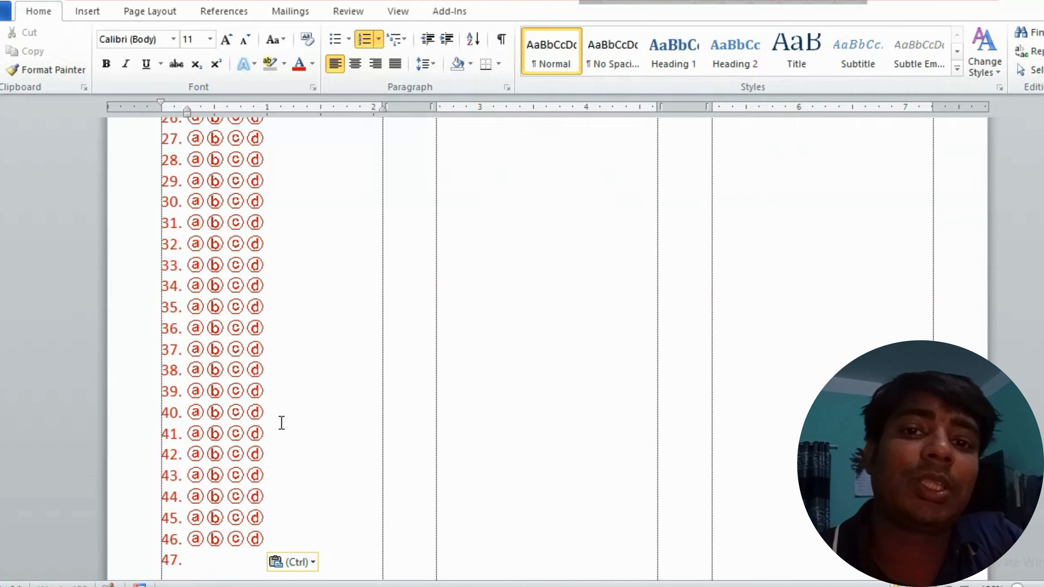
pyautogui.hotkey('ctrl', 'v')
pyautogui.press('Return')
pyautogui.hotkey('ctrl', 'v')
pyautogui.press('Return')
pyautogui.hotkey('ctrl', 'v')
pyautogui.press('Return')
pyautogui.hotkey('ctrl', 'v')
pyautogui.press('Return')
pyautogui.hotkey('ctrl', 'v')
pyautogui.press('Return')
pyautogui.hotkey('ctrl', 'v')
pyautogui.press('Return')
# - Paste the circled a, b, c, d options into numbered items 47 through 100, continuing into the second column, and end the list after item 100
pyautogui.write('ⓐ ⓑ ⓒ ⓓ')
pyautogui.press('Return')
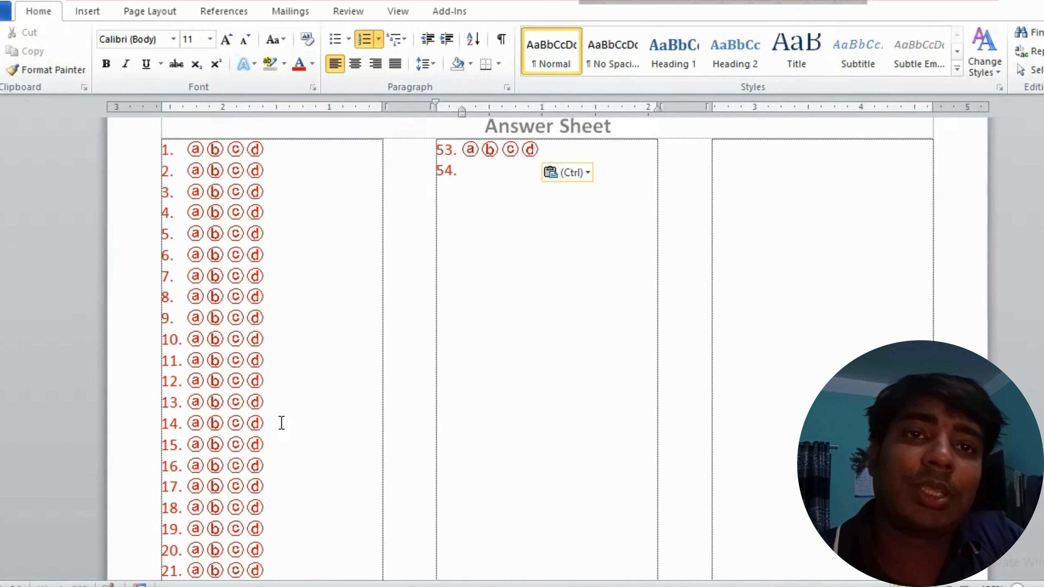
pyautogui.hotkey('ctrl', 'v')
pyautogui.press('Return')
pyautogui.hotkey('ctrl', 'v')
pyautogui.press('Return')
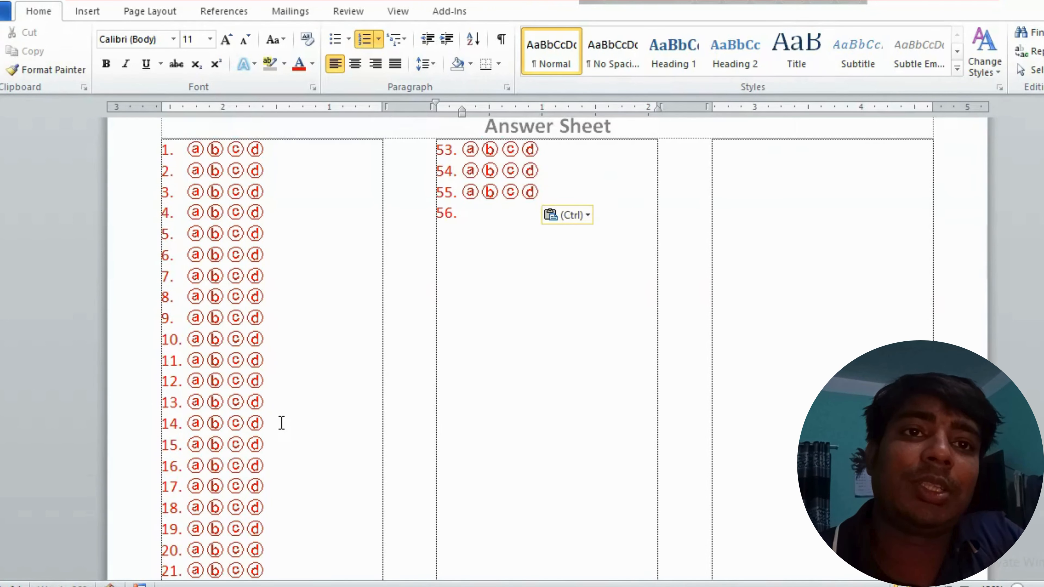
pyautogui.hotkey('ctrl', 'v')
pyautogui.press('Return')
pyautogui.hotkey('ctrl', 'v')
pyautogui.press('Return')
pyautogui.hotkey('ctrl', 'v')
pyautogui.press('Return')
pyautogui.hotkey('ctrl', 'v')
pyautogui.press('Return')
pyautogui.hotkey('ctrl', 'v')
pyautogui.press('Return')
pyautogui.hotkey('ctrl', 'v')
pyautogui.press('Return')
pyautogui.hotkey('ctrl', 'v')
pyautogui.press('Return')
pyautogui.hotkey('ctrl', 'v')
pyautogui.press('Return')
pyautogui.hotkey('ctrl', 'v')
pyautogui.press('Return')
pyautogui.hotkey('ctrl', 'v')
pyautogui.press('Return')
pyautogui.hotkey('ctrl', 'v')
pyautogui.press('Return')
pyautogui.hotkey('ctrl', 'v')
pyautogui.press('Return')
pyautogui.hotkey('ctrl', 'v')
pyautogui.press('Return')
pyautogui.hotkey('ctrl', 'v')
pyautogui.press('Return')
pyautogui.hotkey('ctrl', 'v')
pyautogui.press('Return')
pyautogui.hotkey('ctrl', 'v')
pyautogui.press('Return')
pyautogui.hotkey('ctrl', 'v')
pyautogui.press('Return')
pyautogui.hotkey('ctrl', 'v')
pyautogui.press('Return')
pyautogui.hotkey('ctrl', 'v')
pyautogui.press('Return')
pyautogui.hotkey('ctrl', 'v')
pyautogui.press('Return')
pyautogui.hotkey('ctrl', 'v')
pyautogui.press('Return')
pyautogui.hotkey('ctrl', 'v')
pyautogui.press('Return')
pyautogui.hotkey('ctrl', 'v')
pyautogui.press('Return')
pyautogui.hotkey('ctrl', 'v')
pyautogui.press('Return')
pyautogui.hotkey('ctrl', 'v')
pyautogui.press('Return')
pyautogui.hotkey('ctrl', 'v')
pyautogui.press('Return')
pyautogui.hotkey('ctrl', 'v')
pyautogui.press('Return')
pyautogui.hotkey('ctrl', 'v')
pyautogui.press('Return')
pyautogui.hotkey('ctrl', 'v')
pyautogui.press('Return')
pyautogui.hotkey('ctrl', 'v')
pyautogui.press('Return')
pyautogui.hotkey('ctrl', 'v')
pyautogui.press('Return')
pyautogui.hotkey('ctrl', 'v')
pyautogui.press('Return')
pyautogui.hotkey('ctrl', 'v')
pyautogui.press('Return')
pyautogui.hotkey('ctrl', 'v')
pyautogui.press('Return')
pyautogui.hotkey('ctrl', 'v')
pyautogui.press('Return')
pyautogui.hotkey('ctrl', 'v')
pyautogui.press('Return')
pyautogui.hotkey('ctrl', 'v')
pyautogui.press('Return')
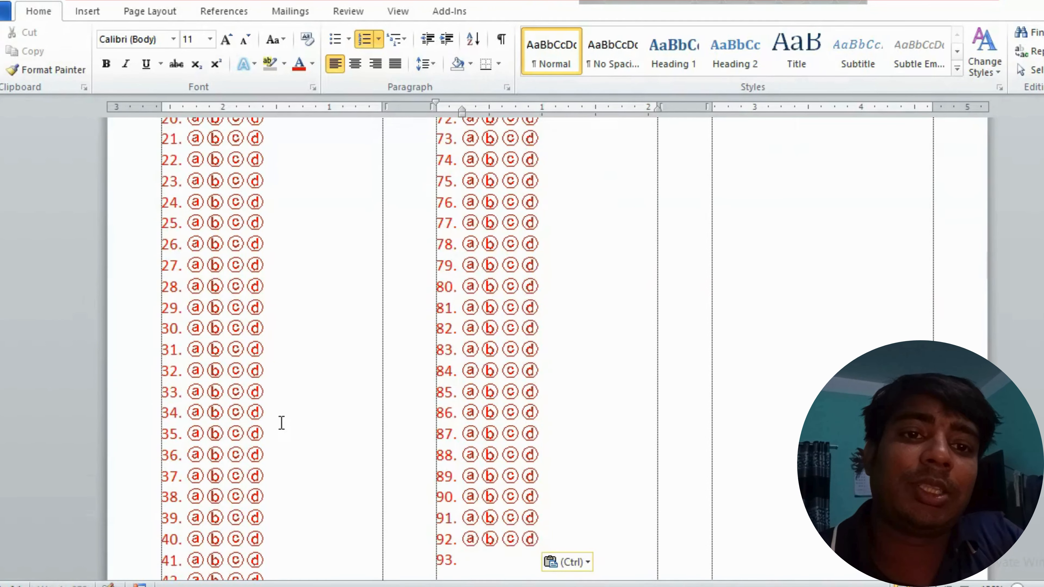
pyautogui.hotkey('ctrl', 'v')
pyautogui.press('Return')
pyautogui.hotkey('ctrl', 'v')
pyautogui.press('Return')
pyautogui.hotkey('ctrl', 'v')
pyautogui.press('Return')
pyautogui.hotkey('ctrl', 'v')
pyautogui.press('Return')
pyautogui.hotkey('ctrl', 'v')
pyautogui.press('Return')
pyautogui.hotkey('ctrl', 'v')
pyautogui.press('Return')
pyautogui.hotkey('ctrl', 'v')
pyautogui.press('Return')
pyautogui.hotkey('ctrl', 'v')
pyautogui.press('Return')
pyautogui.press('BackSpace')
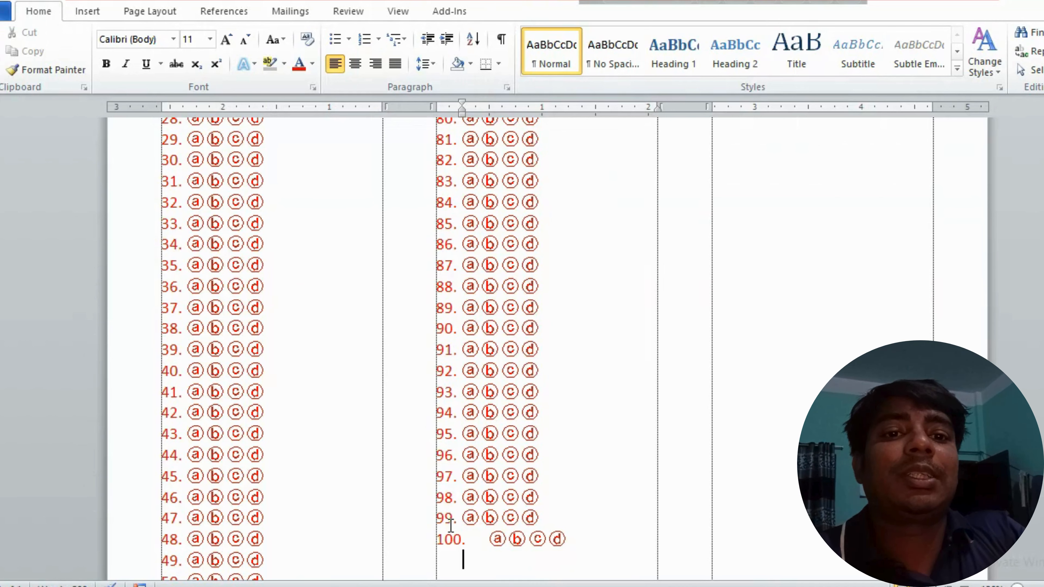
# - Review the numbered answer rows in the first two columns from start to end, and the overall page layout
pyautogui.scroll(10, 448, 494)
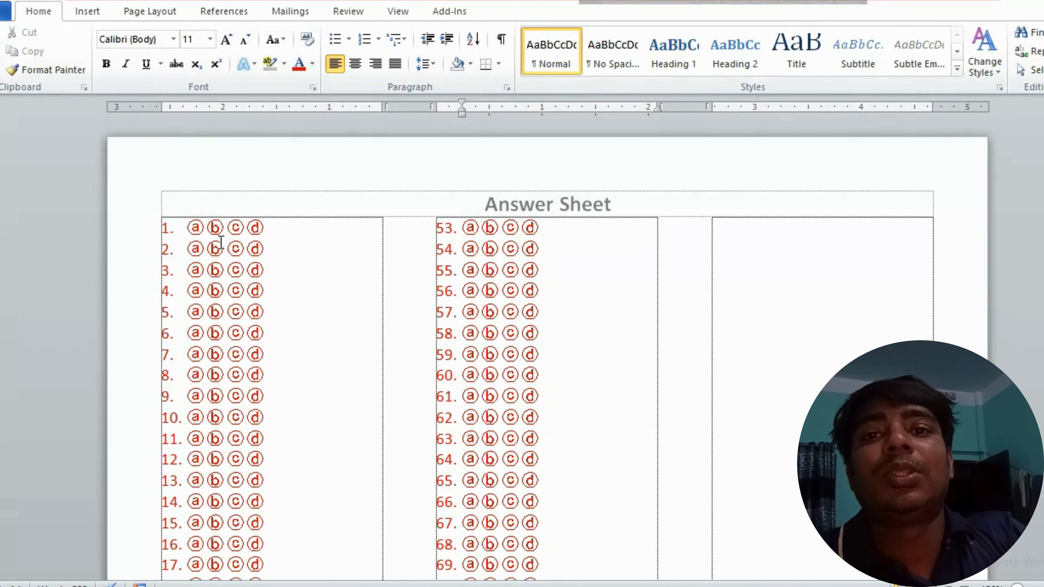
pyautogui.scroll(3, 261, 245)
pyautogui.scroll(-5, 212, 242)
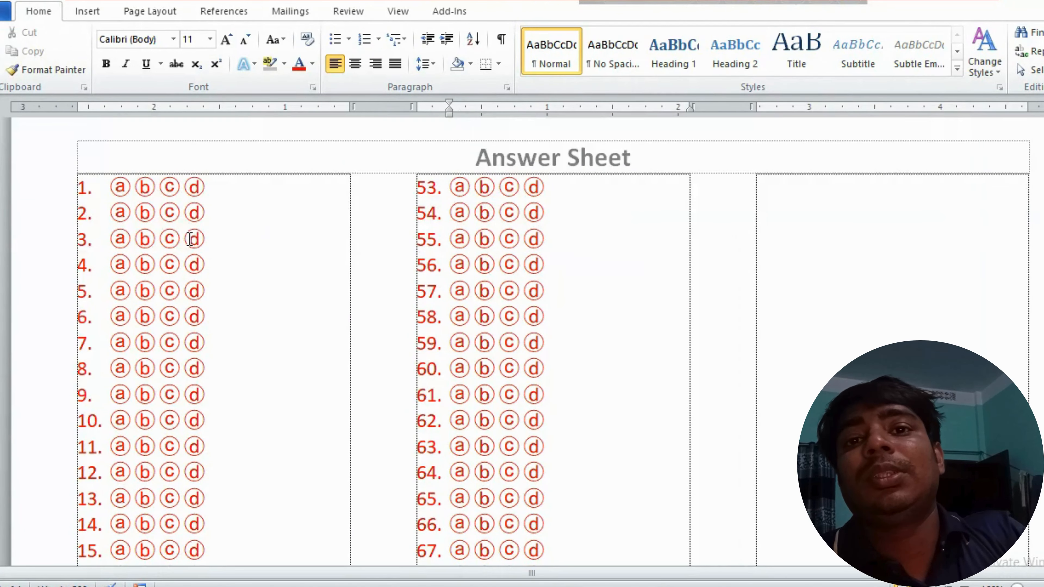
pyautogui.scroll(5, 150, 227)
pyautogui.scroll(-8, 148, 218)
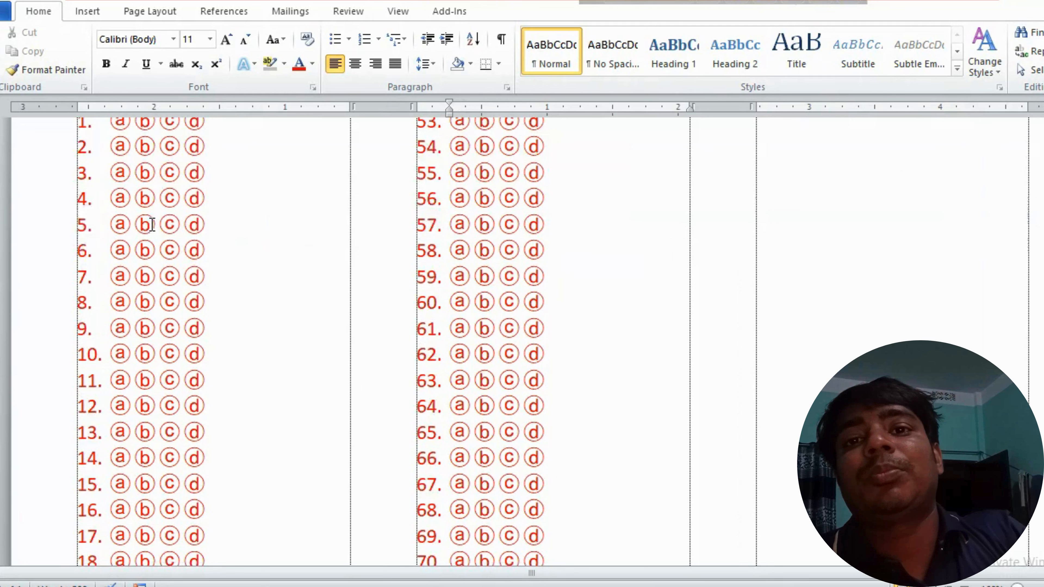
pyautogui.scroll(-7, 149, 219)
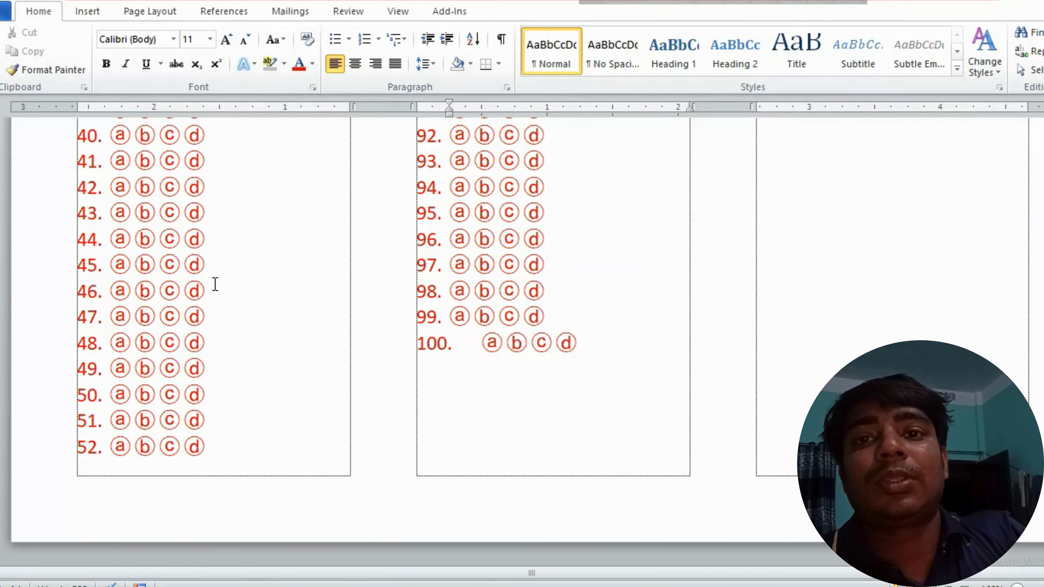
pyautogui.scroll(15, 216, 283)
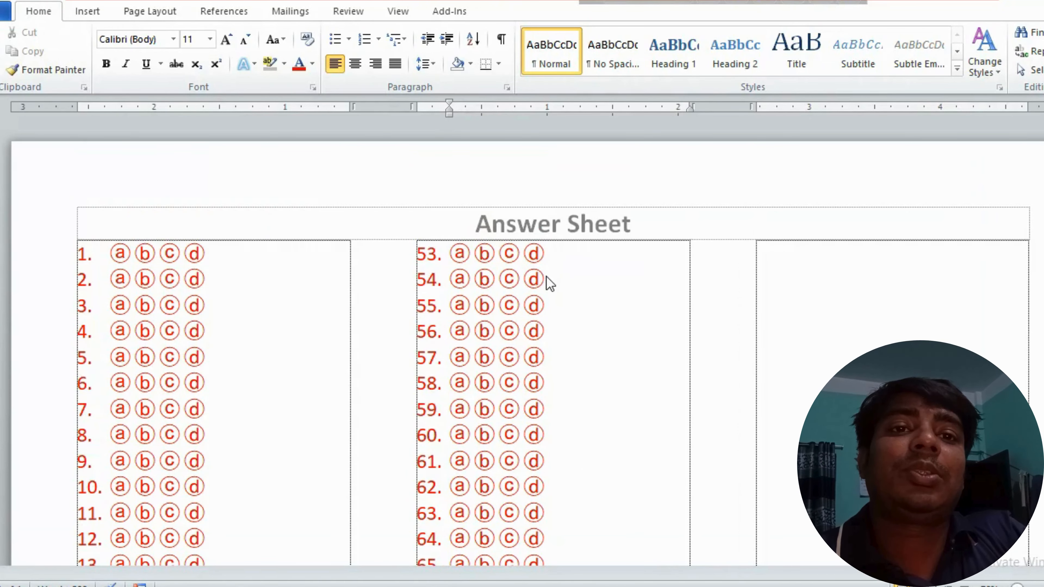
pyautogui.keyDown('ctrl'); pyautogui.scroll(-9, 547, 277); pyautogui.keyUp('ctrl')
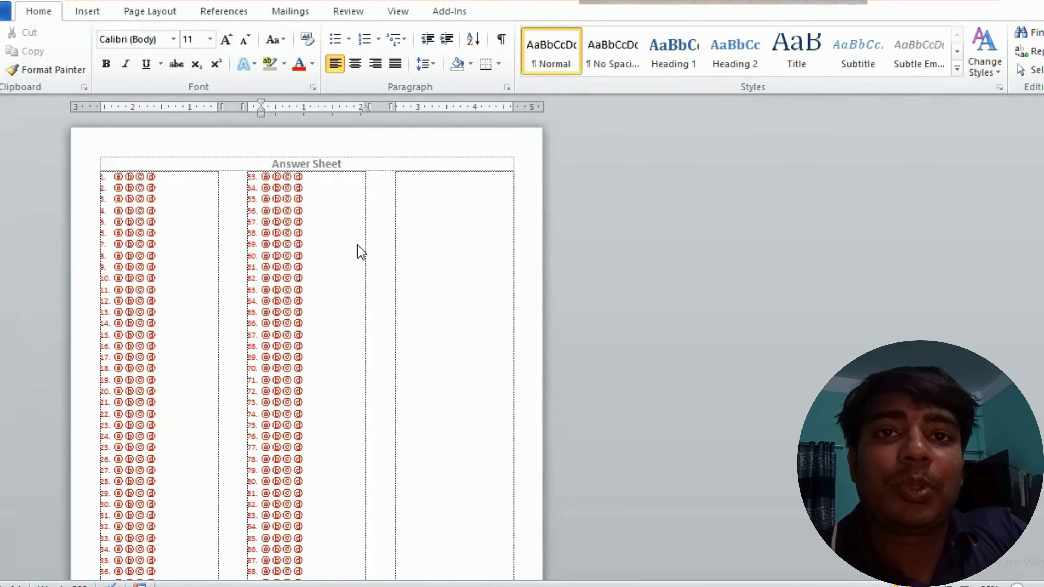
pyautogui.keyDown('ctrl'); pyautogui.scroll(3, 357, 244); pyautogui.keyUp('ctrl')
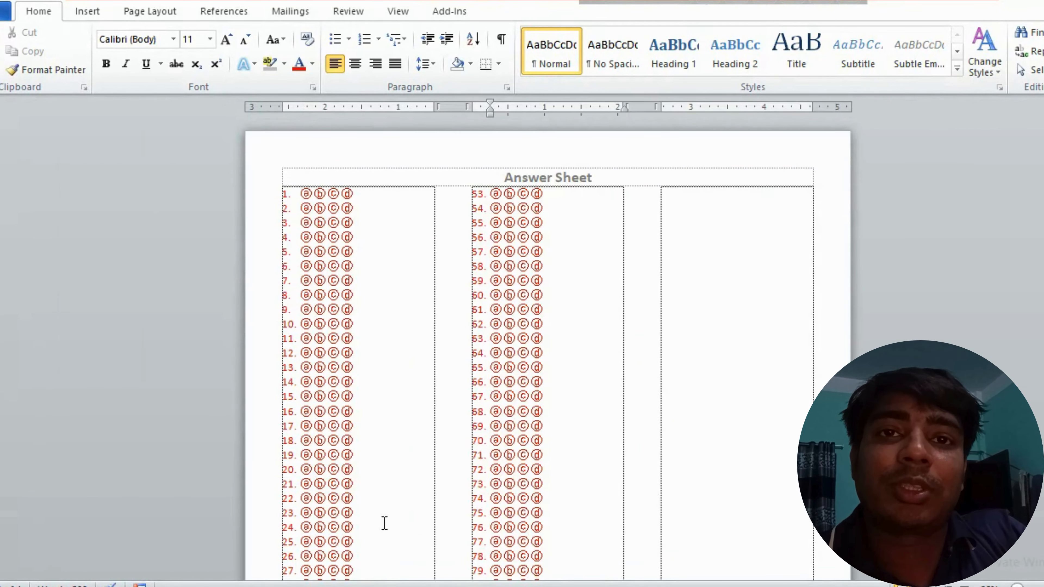